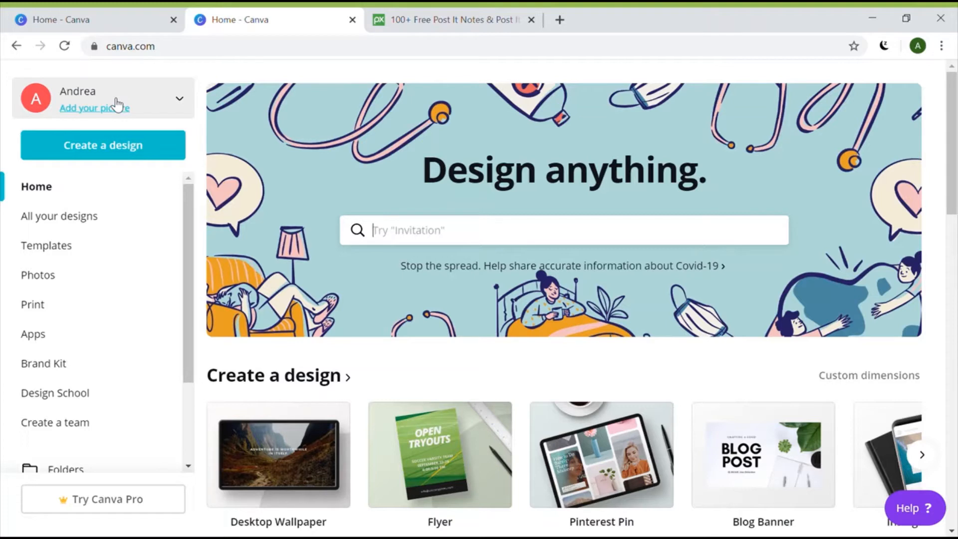
Open the Create a design list of design types on the Canva home page
left_click(118, 148)
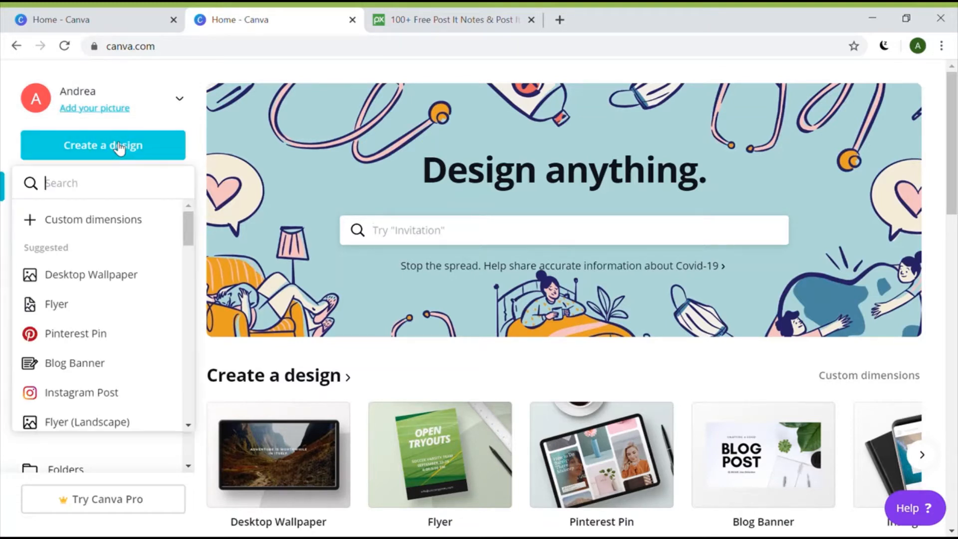
Start a blank Desktop Wallpaper design, then switch to the Pixabay Post It Notes results
left_click(116, 275)
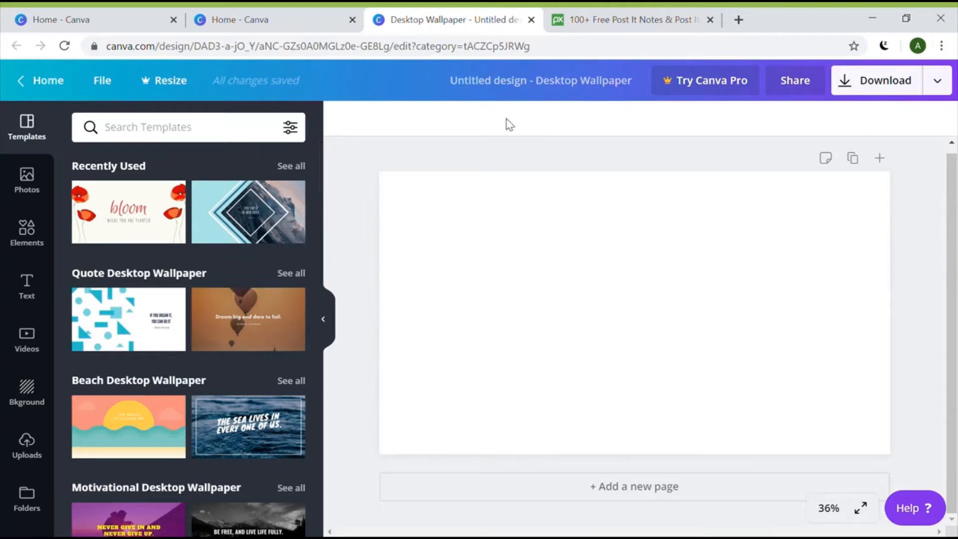
left_click(631, 29)
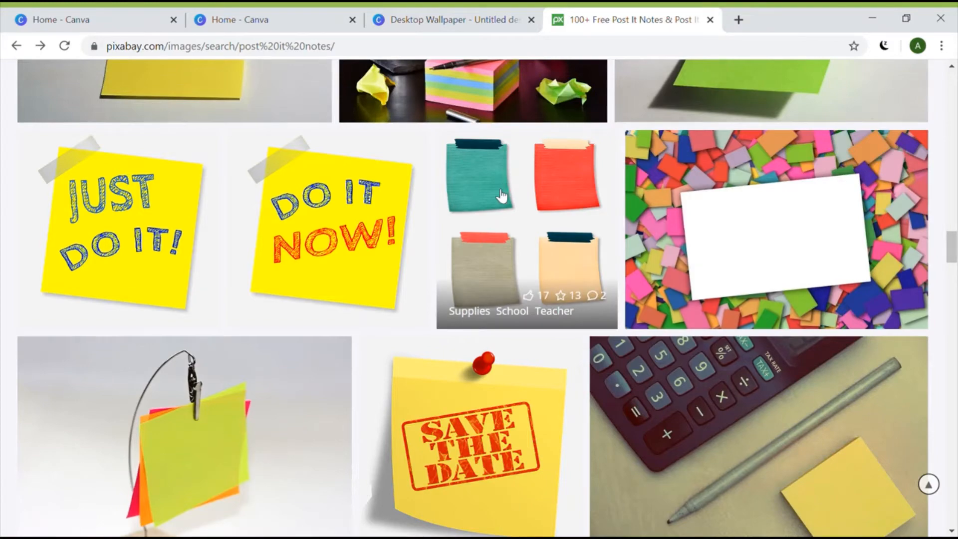
Find the four taped paper notes photo on Pixabay, view its Free Download sizes, then close it
scroll(502, 196, "up", 10)
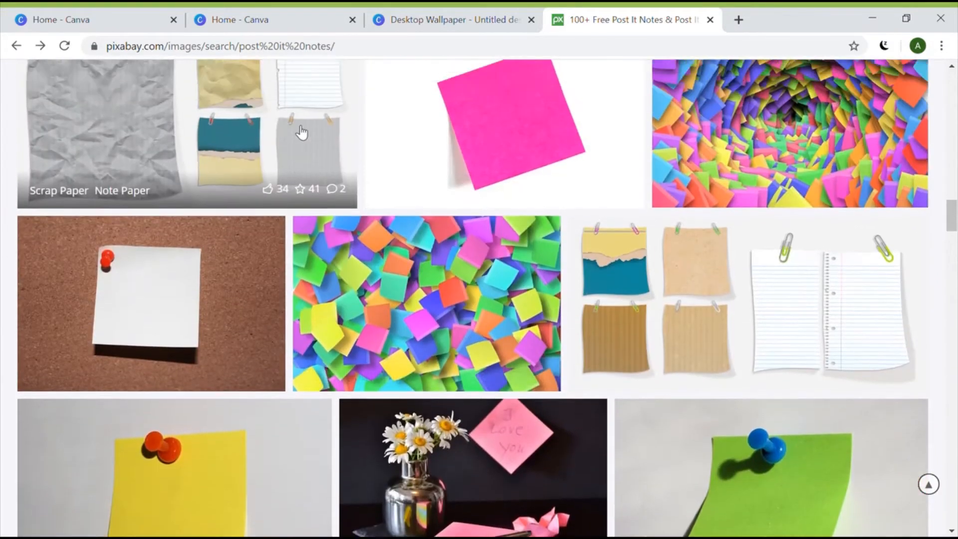
scroll(301, 132, "up", 20)
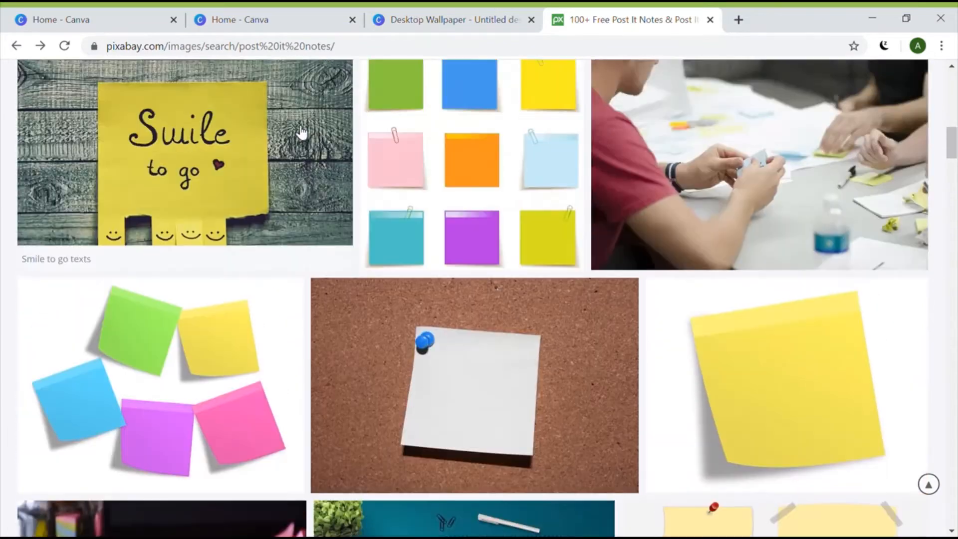
scroll(301, 133, "up", 15)
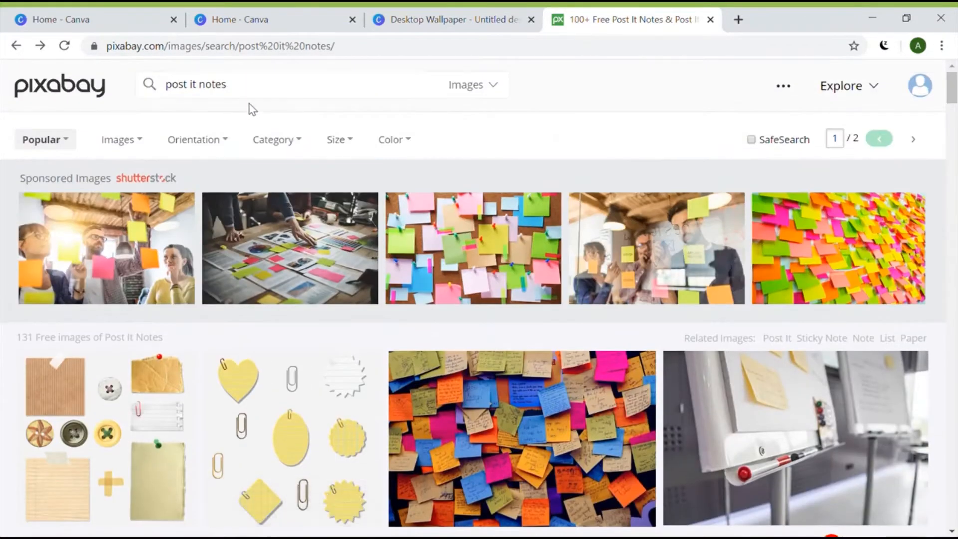
scroll(384, 379, "down", 12)
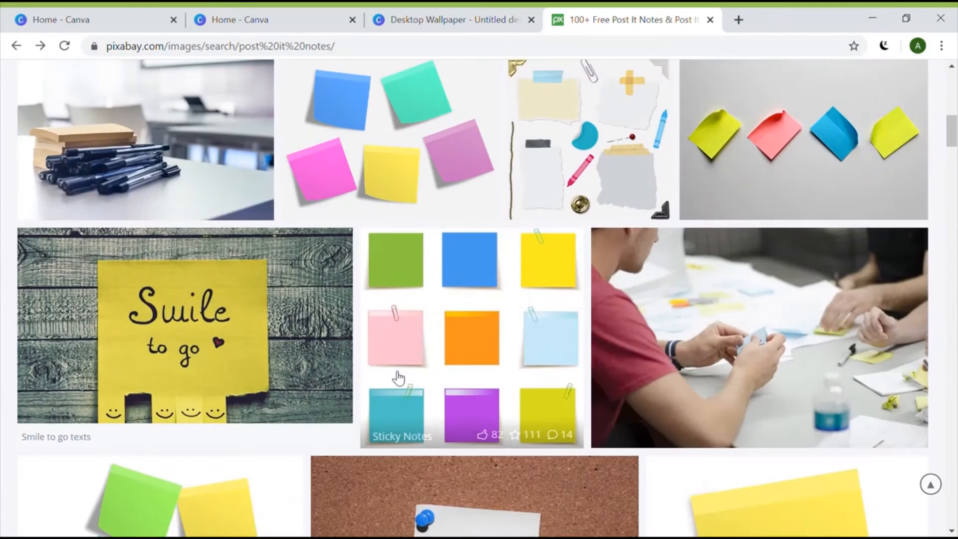
scroll(398, 378, "down", 20)
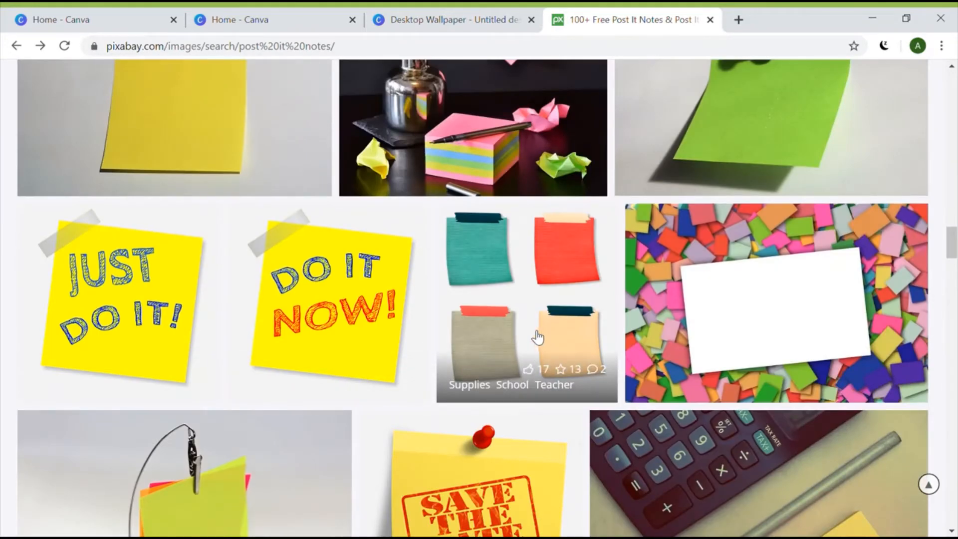
left_click(564, 341)
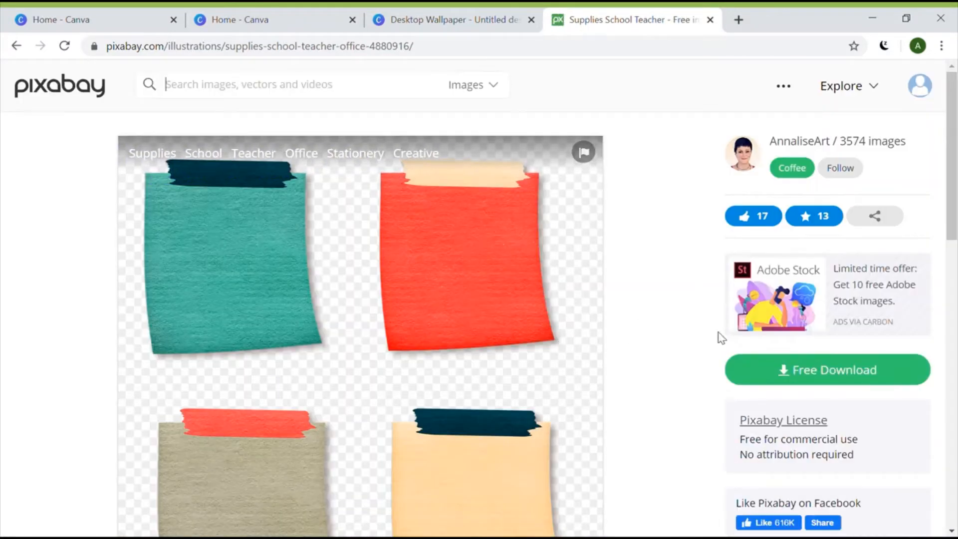
left_click(828, 372)
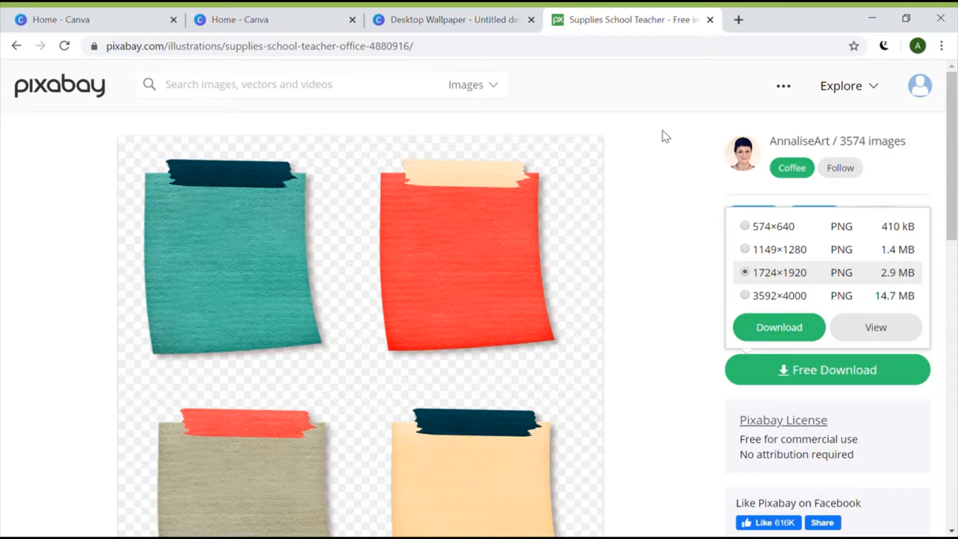
left_click(710, 19)
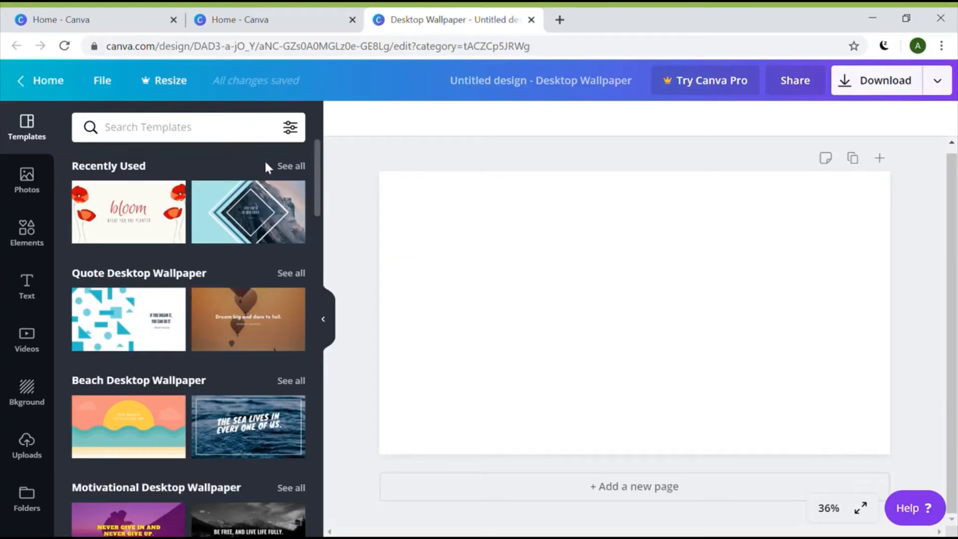
Show the Uploads panel listing the four taped paper notes image
left_click(30, 453)
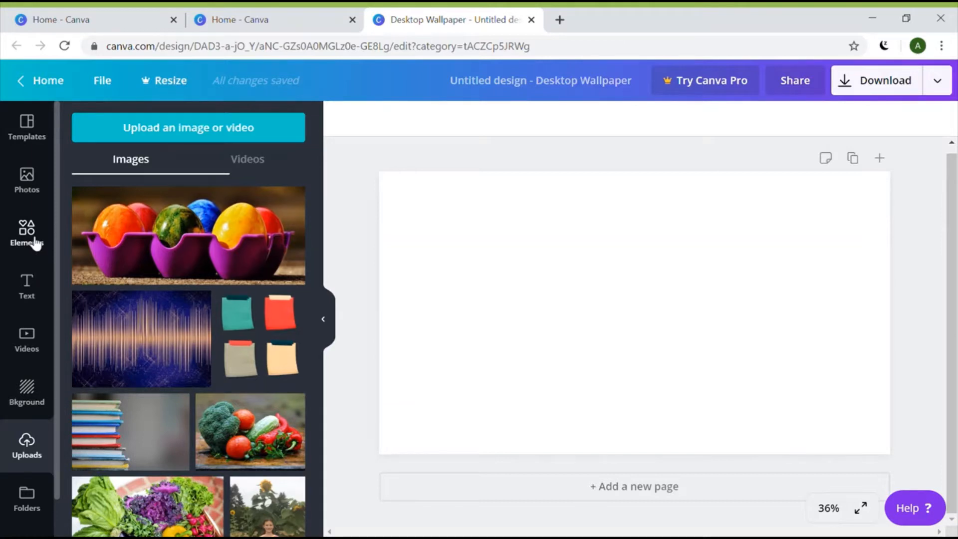
Search Photos for 'colored pencils' and add a free pencil-tips close-up to the page
left_click(33, 185)
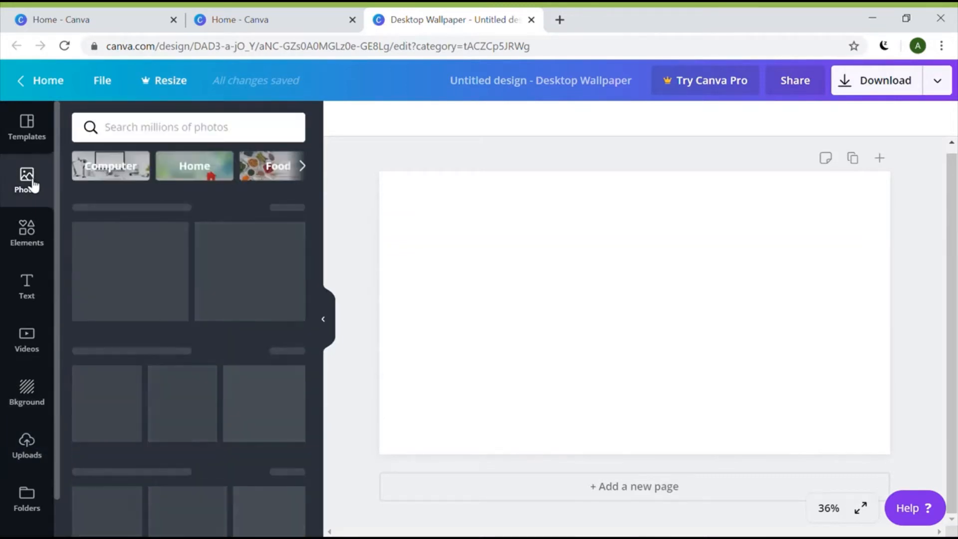
left_click(143, 141)
type("co")
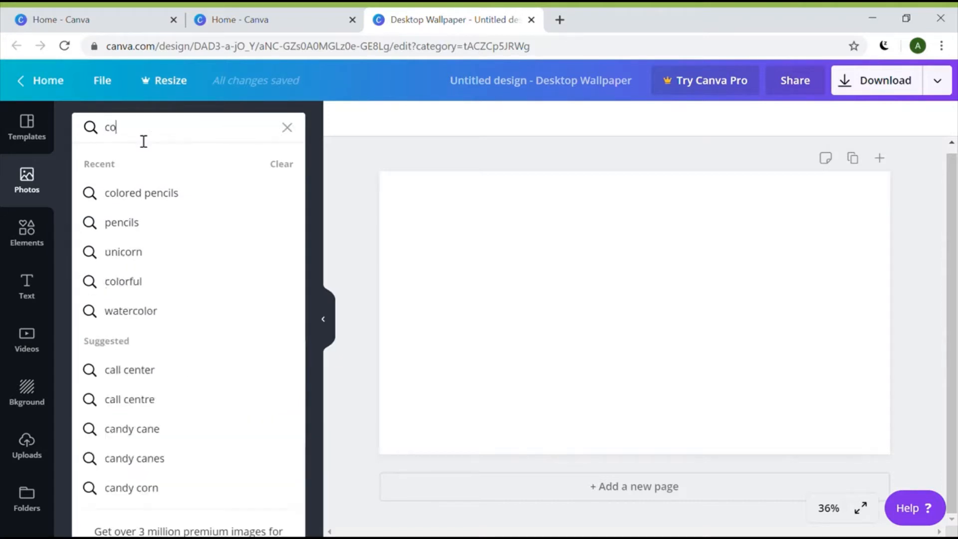
type("lored pencils")
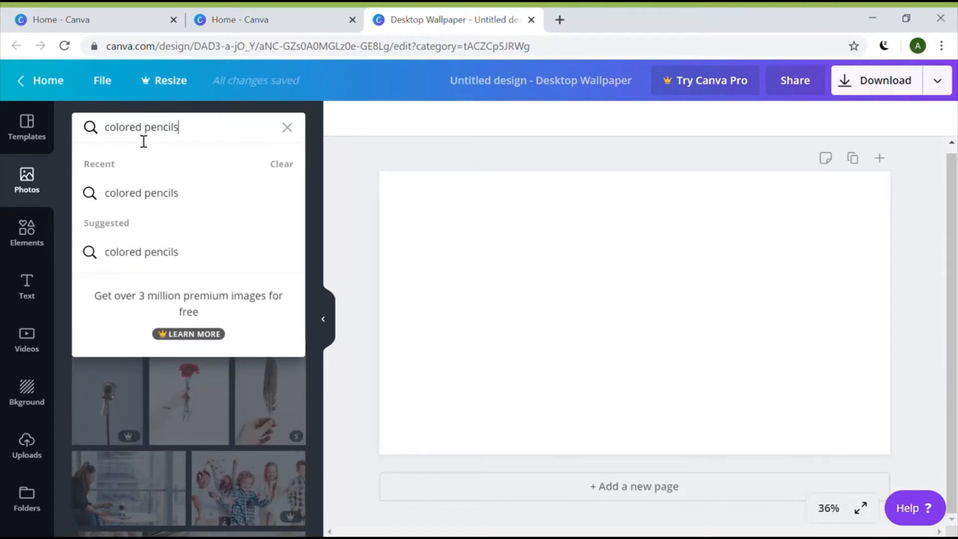
key("Return")
scroll(225, 264, "down", 5)
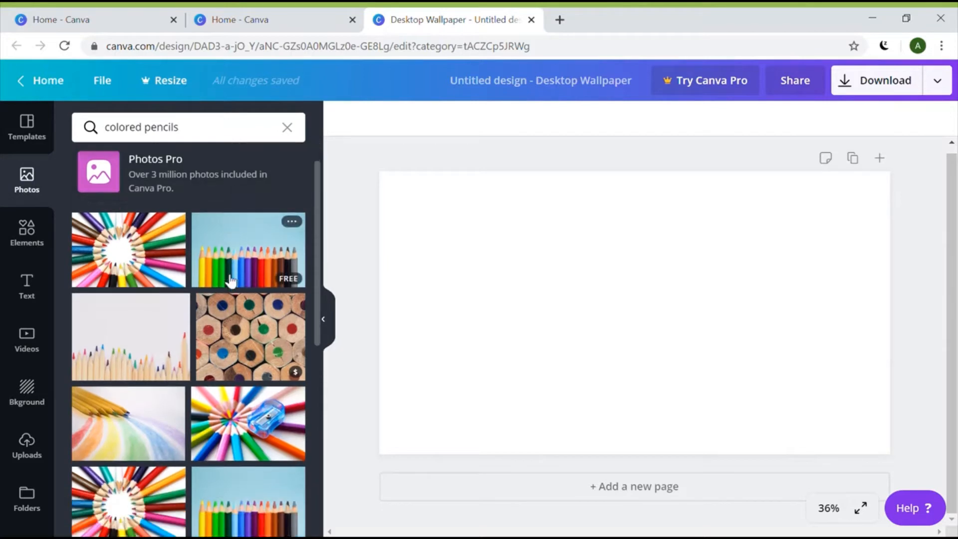
scroll(231, 281, "down", 7)
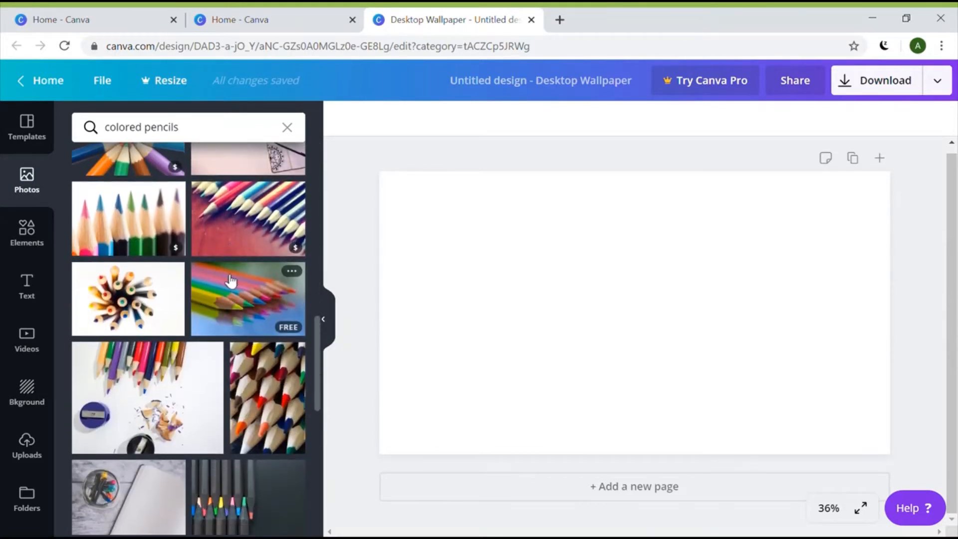
left_click(248, 313)
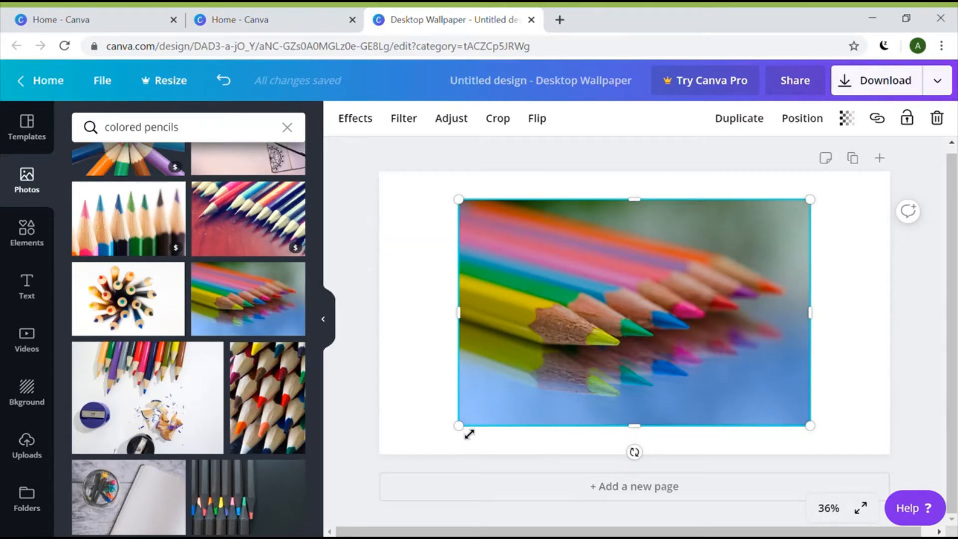
Stretch and reposition the pencils photo past every page edge so it becomes the background
left_click_drag(469, 434, 375, 478)
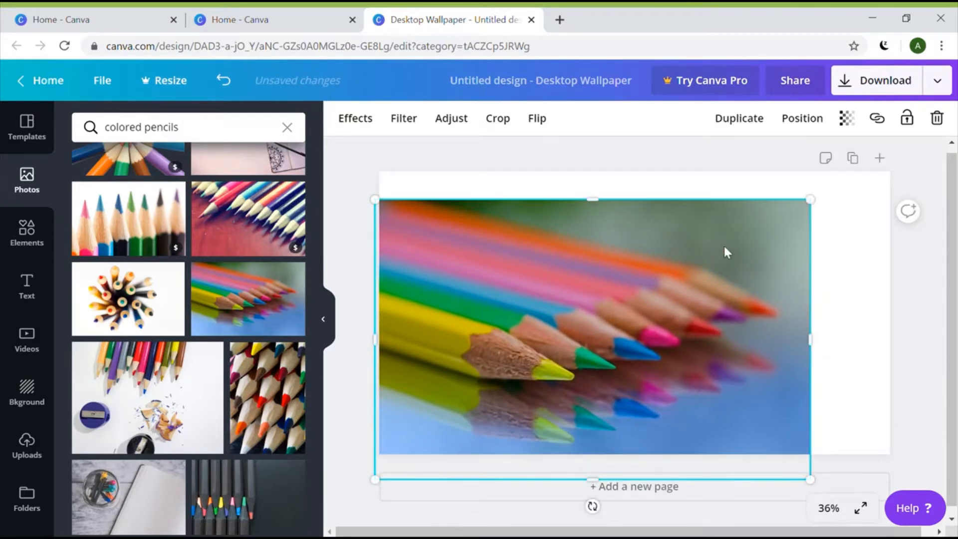
mouse_move(821, 205)
left_mouse_down()
mouse_move(864, 171)
mouse_move(817, 210)
left_mouse_up()
left_click_drag(821, 209, 915, 159)
left_click_drag(663, 260, 637, 349)
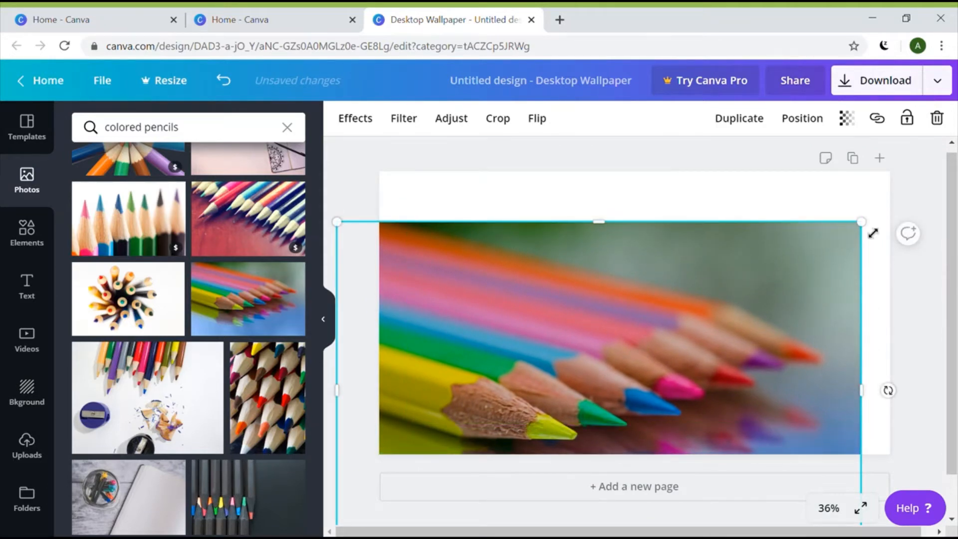
left_click_drag(862, 222, 947, 151)
left_click_drag(492, 372, 473, 392)
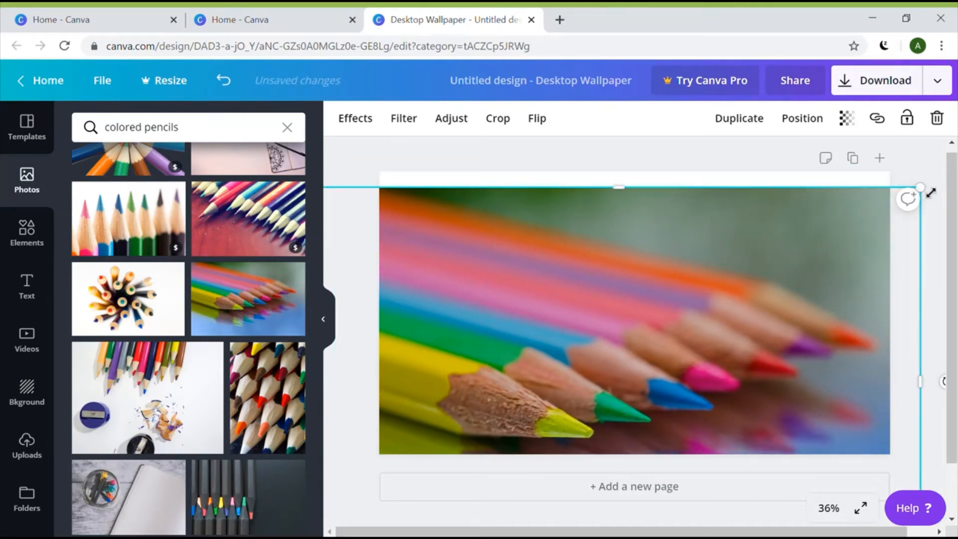
left_click_drag(920, 188, 933, 154)
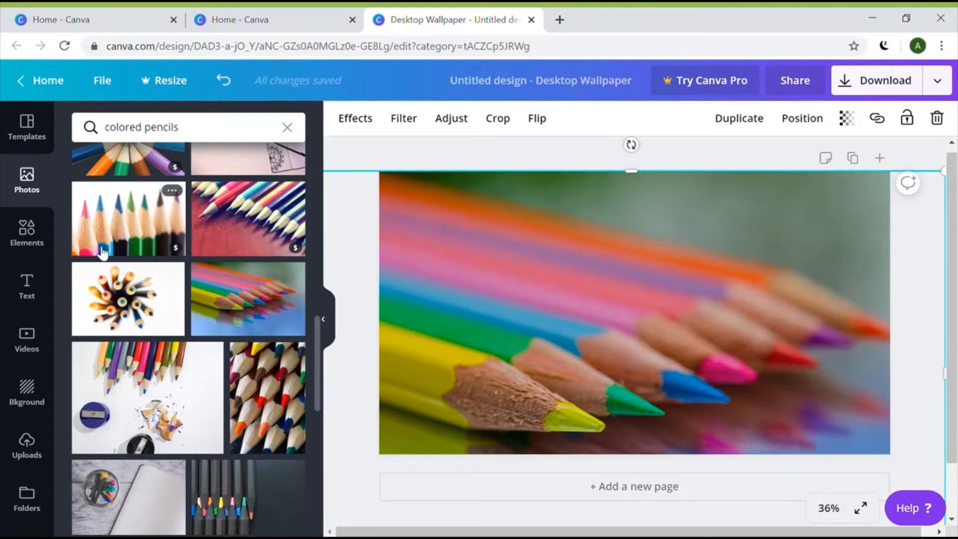
Add the three-column grid from Elements and shorten it to 622 px tall
left_click(36, 243)
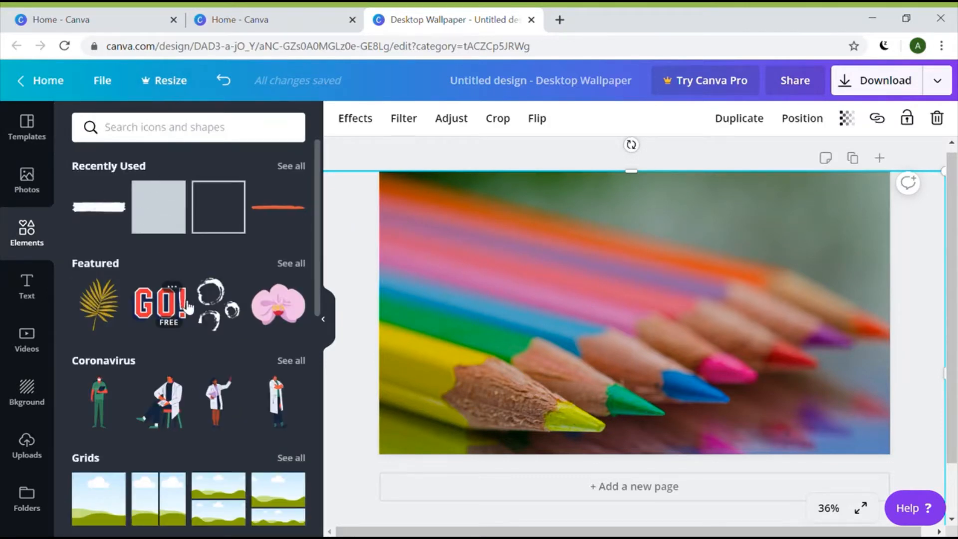
scroll(181, 302, "down", 6)
scroll(184, 306, "up", 6)
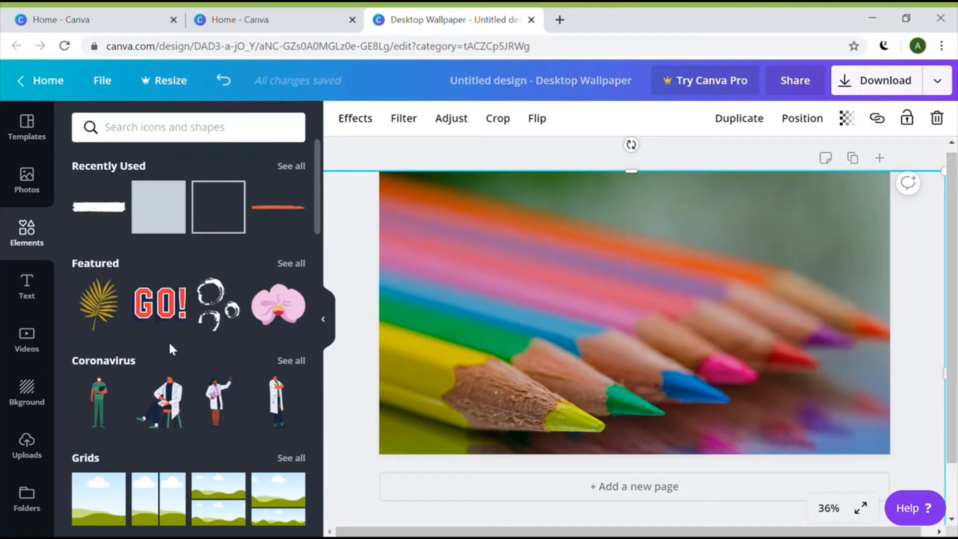
scroll(150, 357, "down", 3)
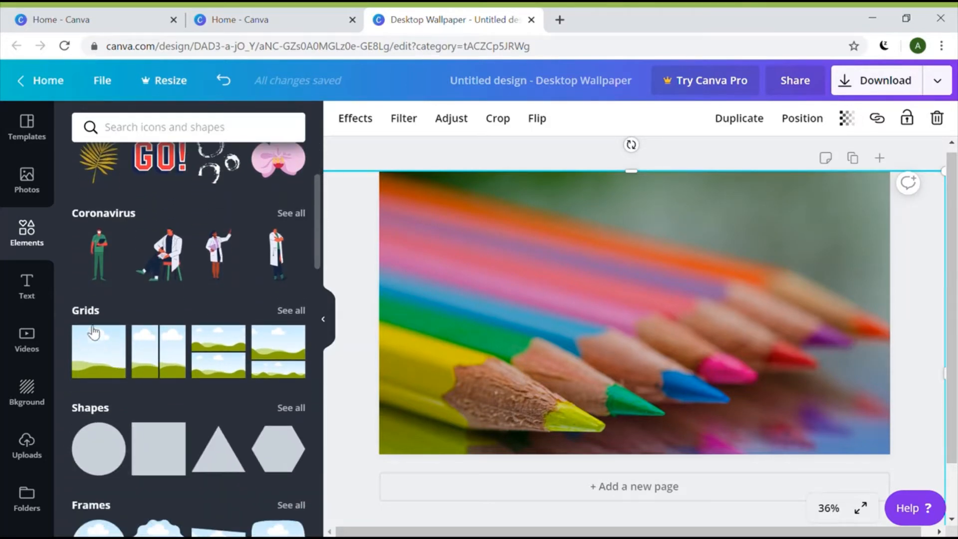
left_click(294, 311)
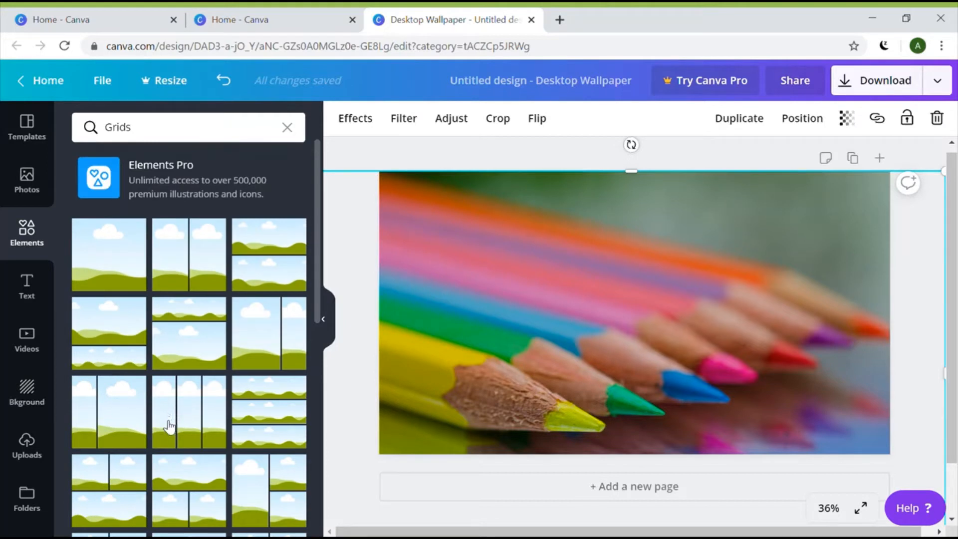
left_click(200, 429)
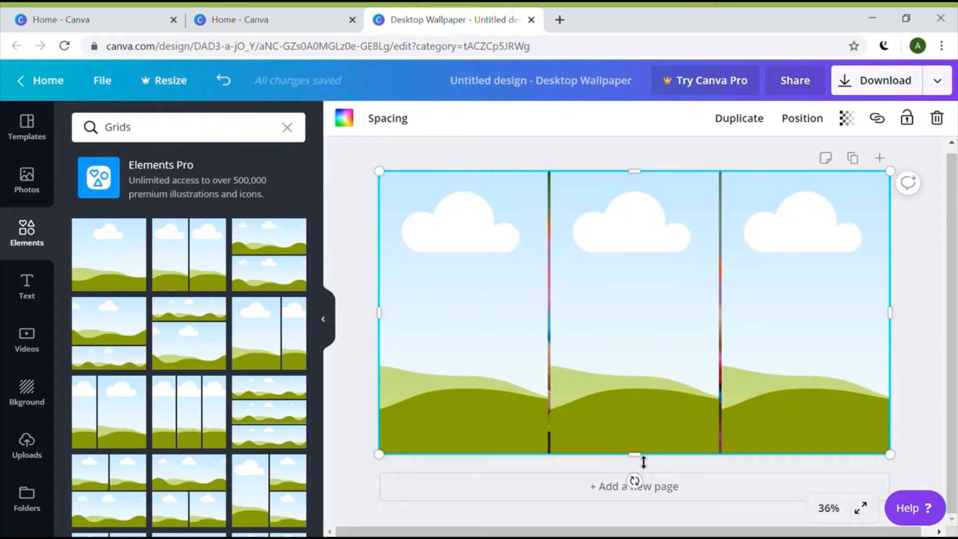
left_click_drag(642, 457, 641, 340)
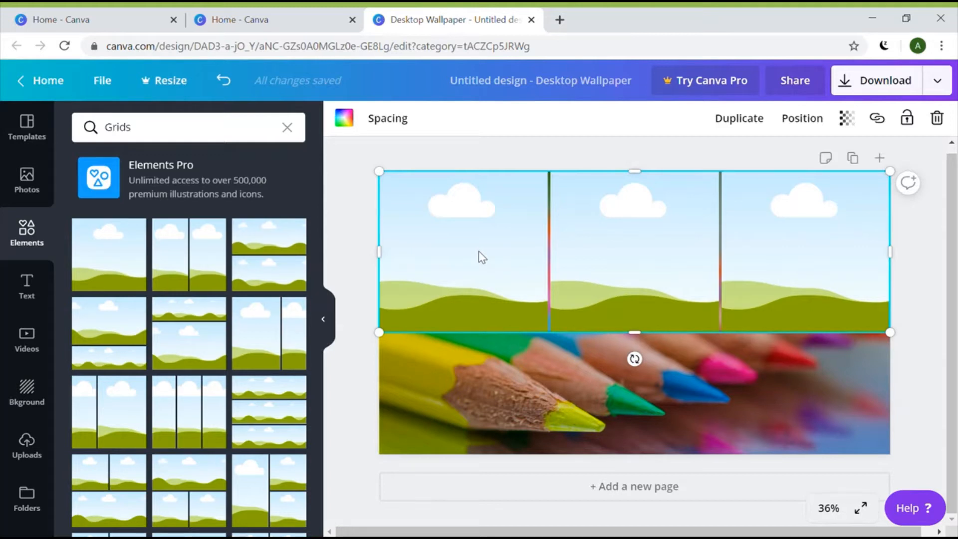
Drop the uploaded sticky-notes image into the grid's left cell
left_click(36, 457)
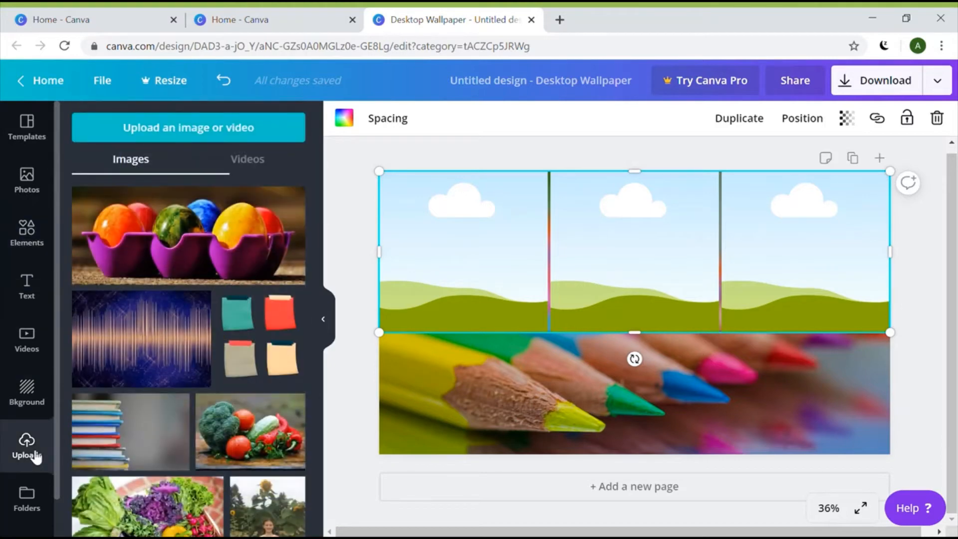
left_click(267, 346)
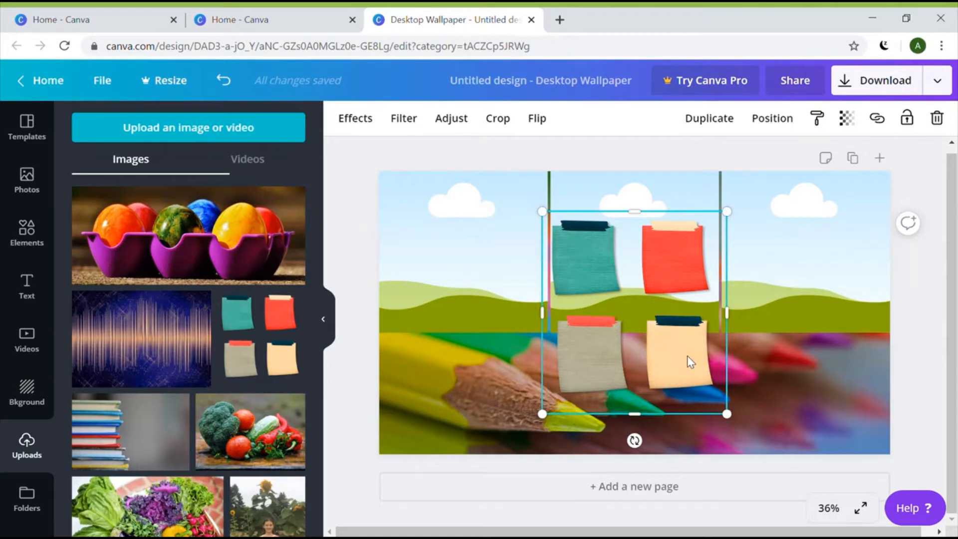
left_click_drag(687, 355, 525, 333)
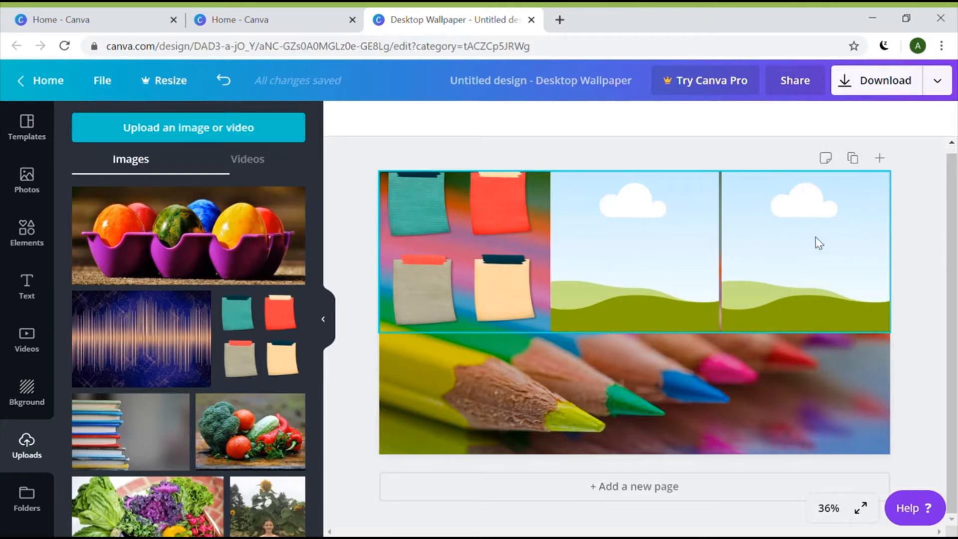
Crop the left cell's image to zoom in on the teal sticky note, then fine-tune its position
left_click(498, 299)
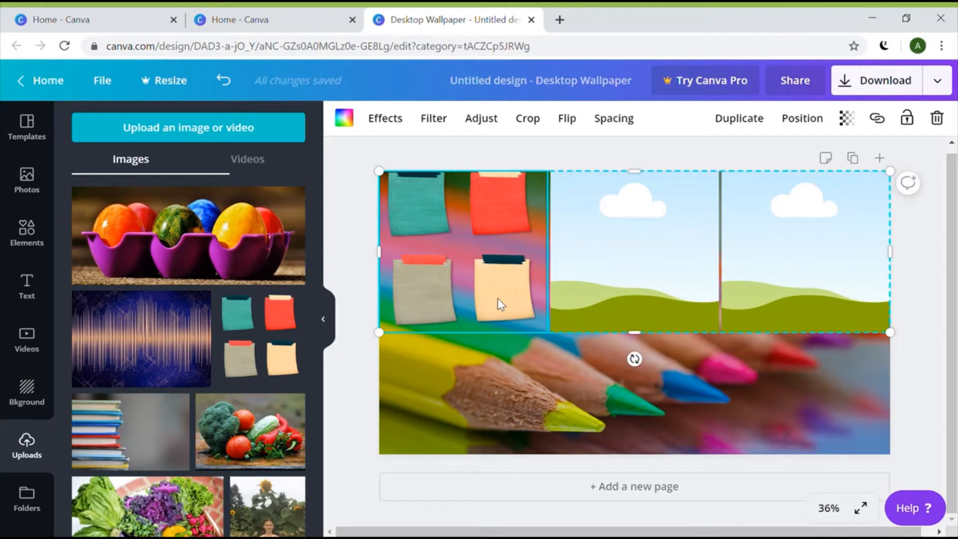
left_click(532, 124)
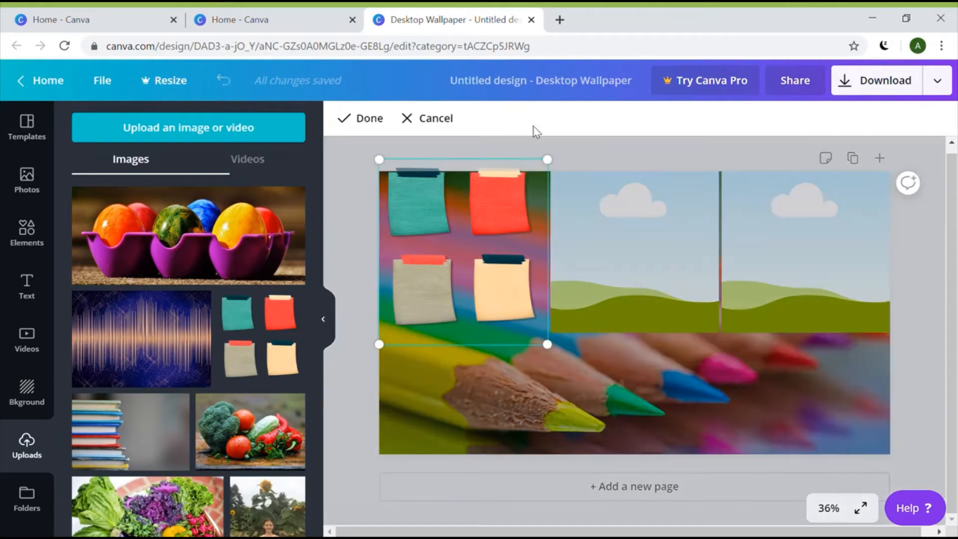
left_click_drag(549, 344, 718, 535)
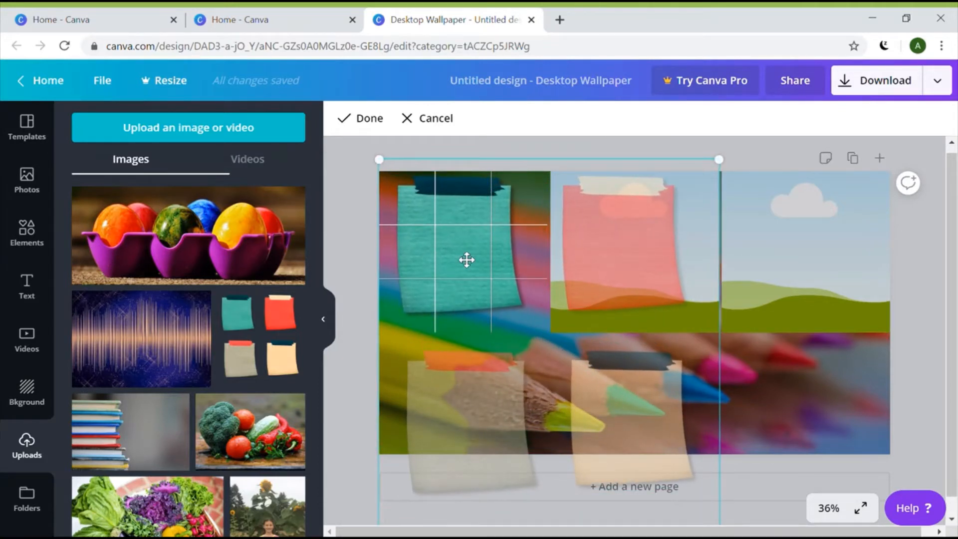
left_click_drag(466, 259, 470, 272)
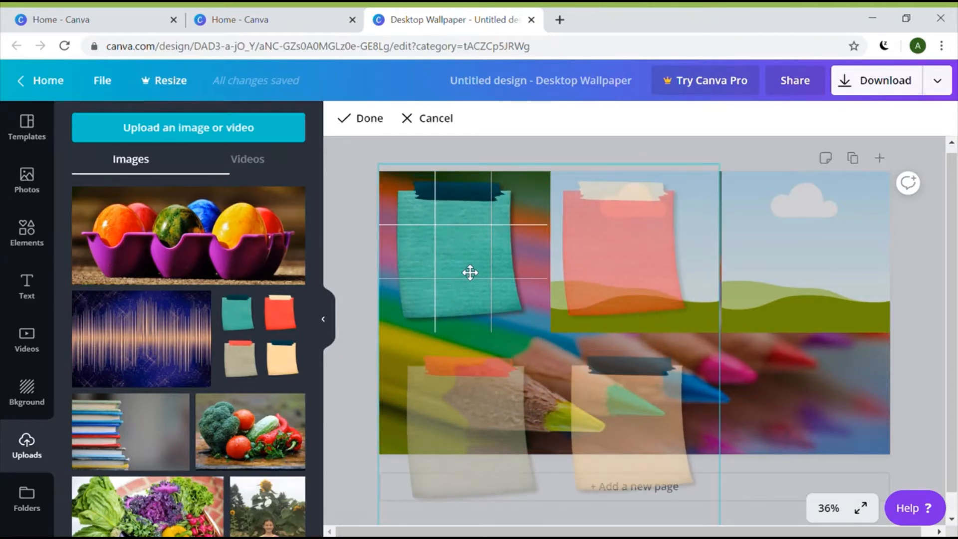
left_click(383, 127)
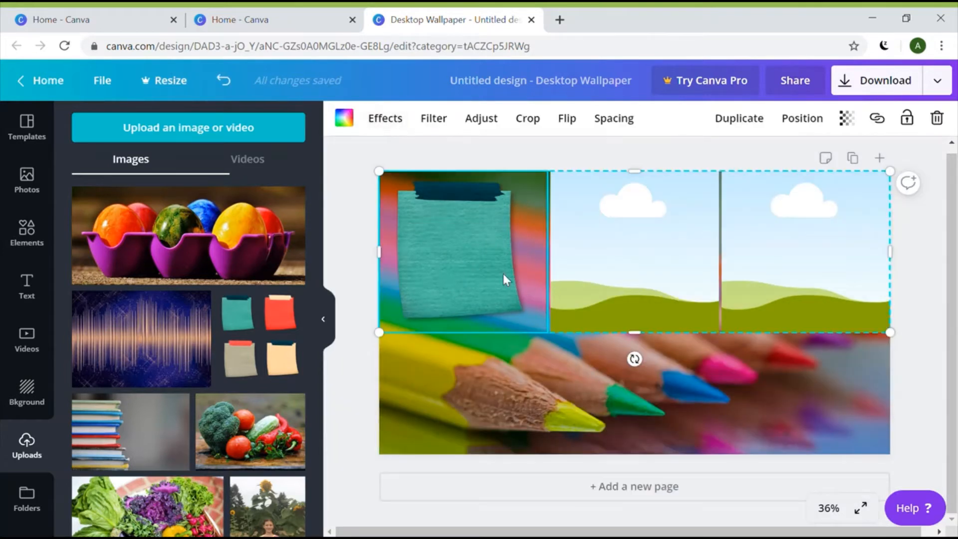
left_click(535, 124)
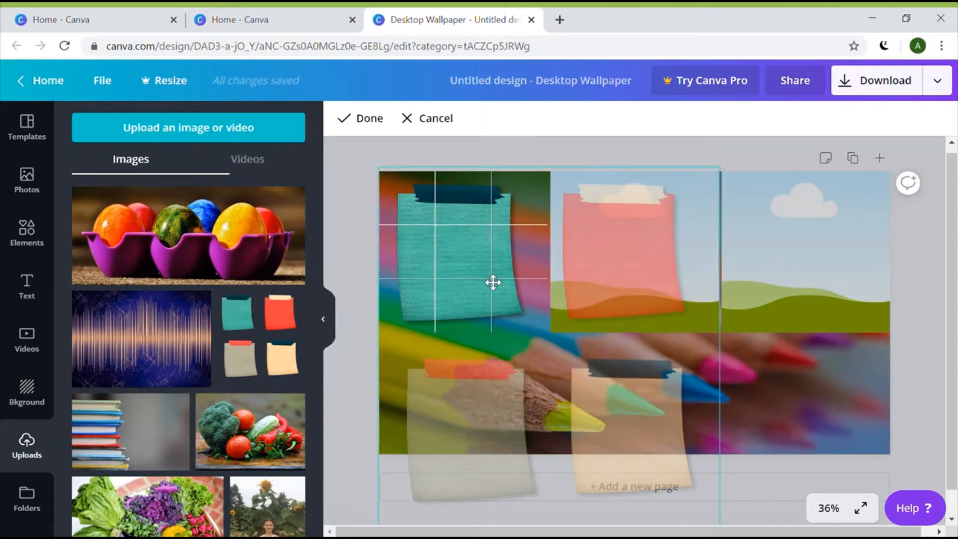
left_click_drag(493, 282, 493, 280)
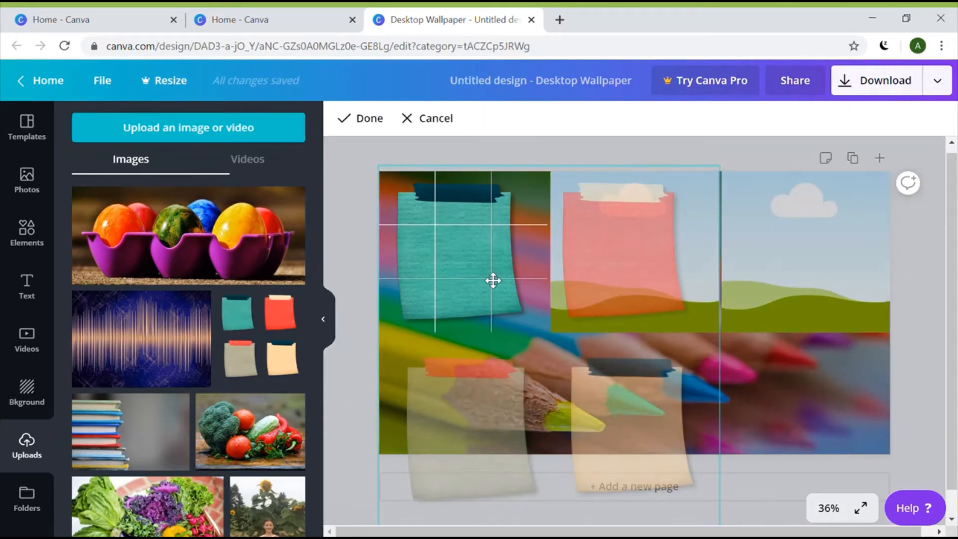
left_click(374, 120)
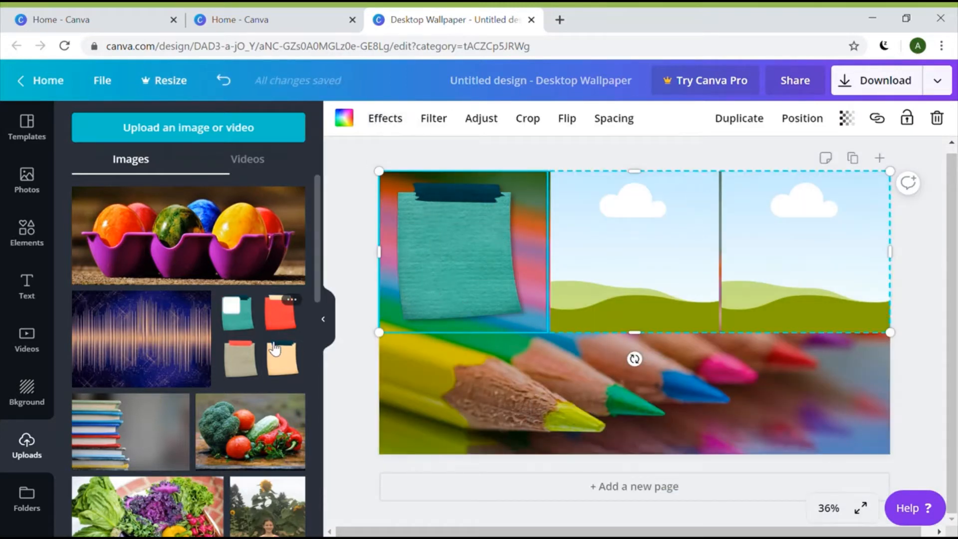
Place another copy of the sticky-notes image into the middle grid cell
left_click(234, 309)
left_click_drag(665, 339, 670, 246)
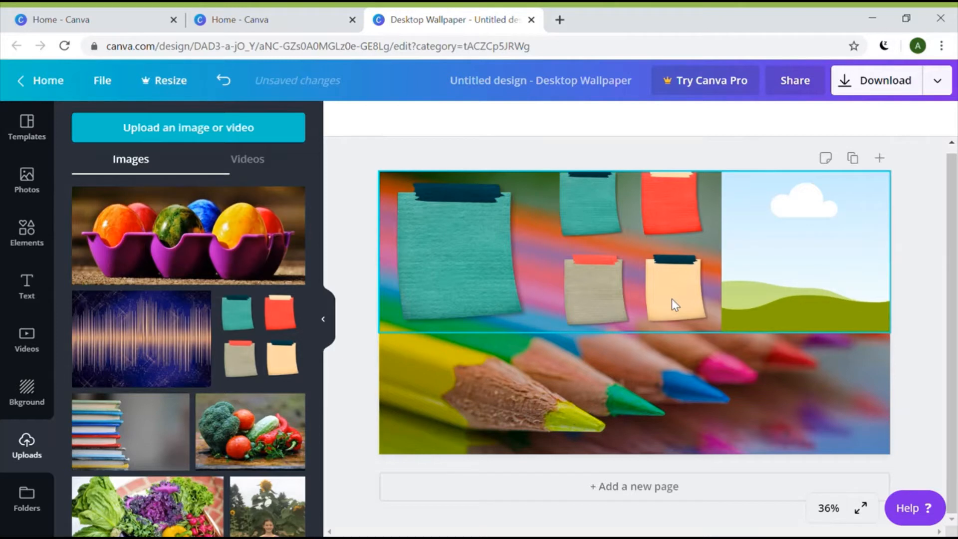
left_click_drag(672, 298, 672, 299)
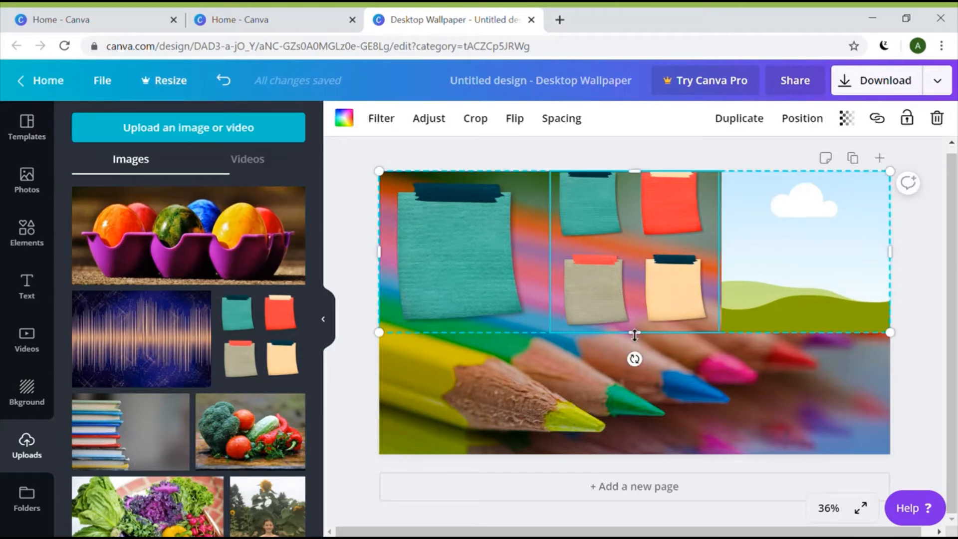
Crop the middle cell's image so an enlarged red sticky note fills it
left_click(477, 120)
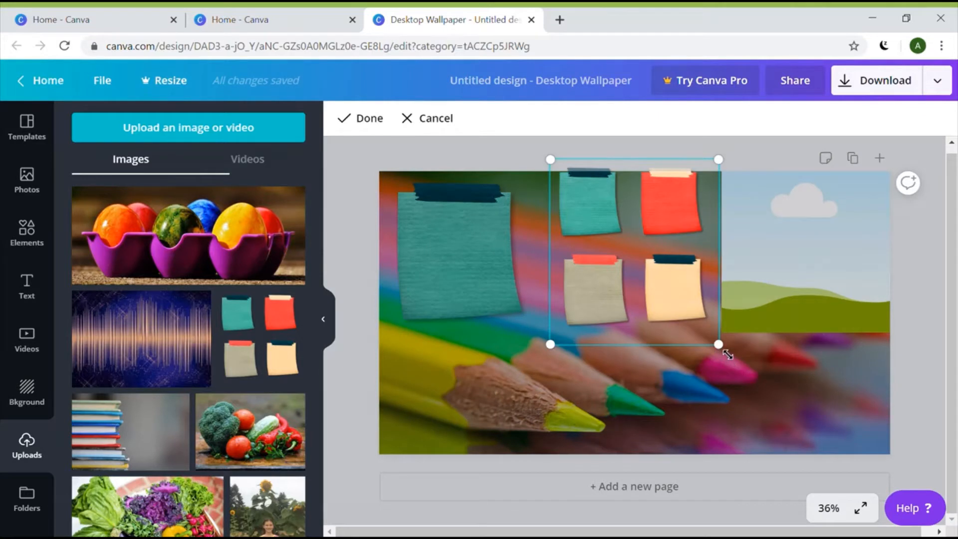
left_click_drag(727, 354, 831, 496)
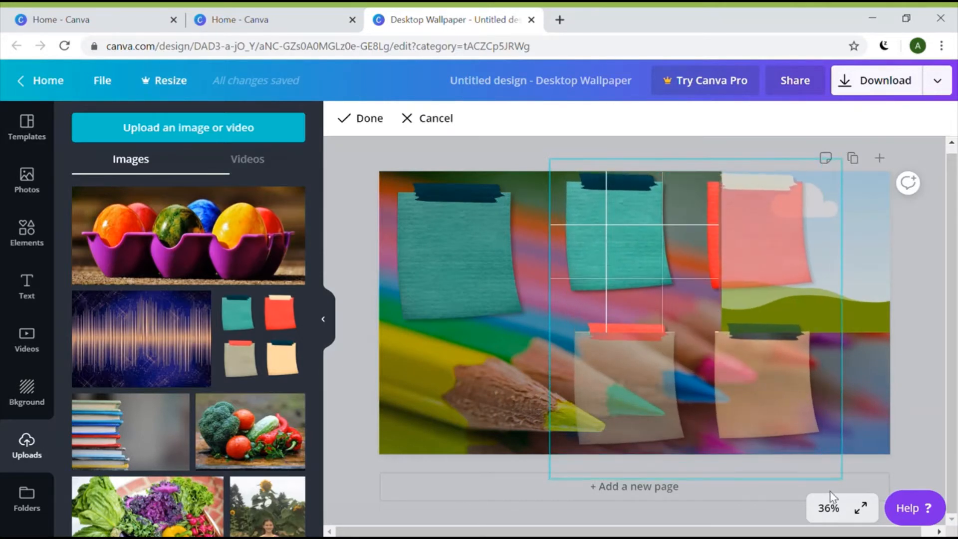
left_click_drag(670, 271, 557, 291)
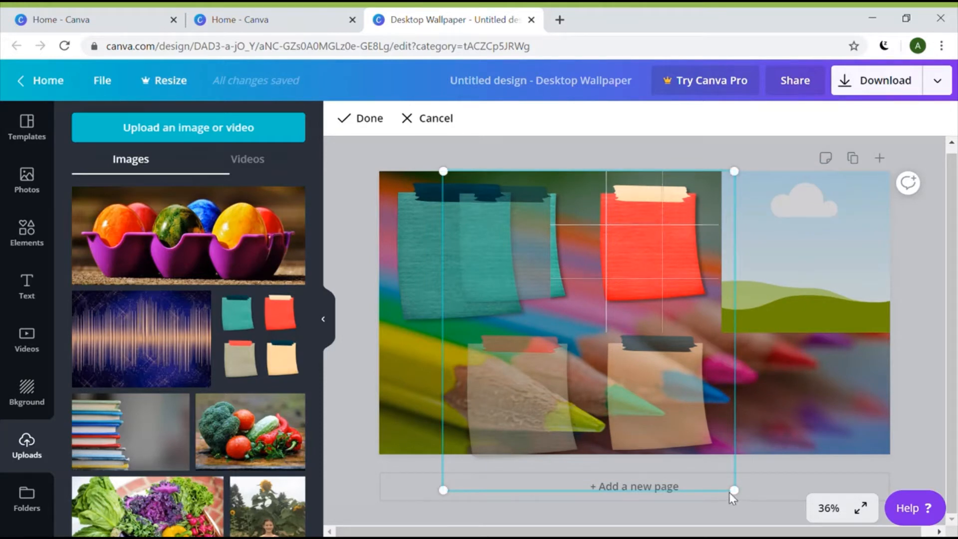
left_click_drag(744, 505, 776, 527)
left_click_drag(706, 306, 635, 298)
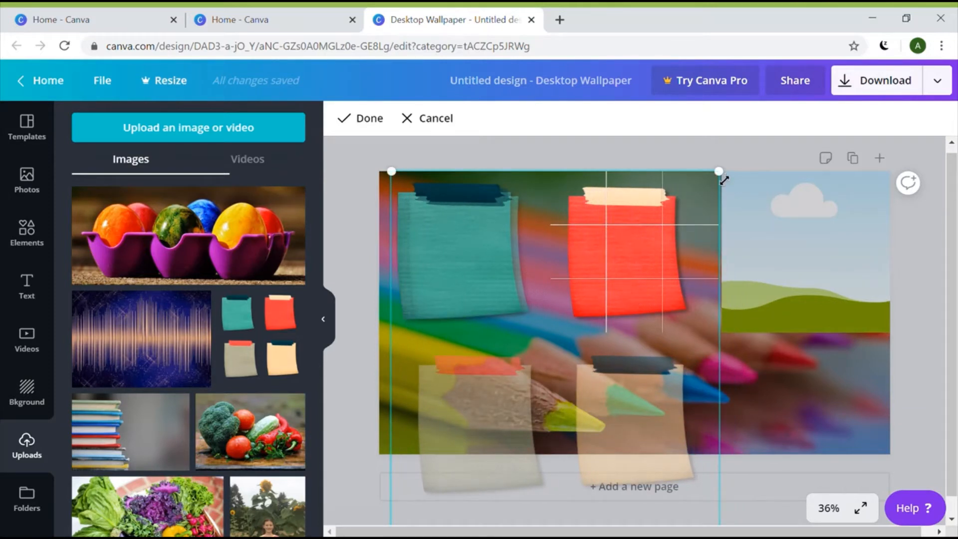
left_click_drag(724, 179, 726, 172)
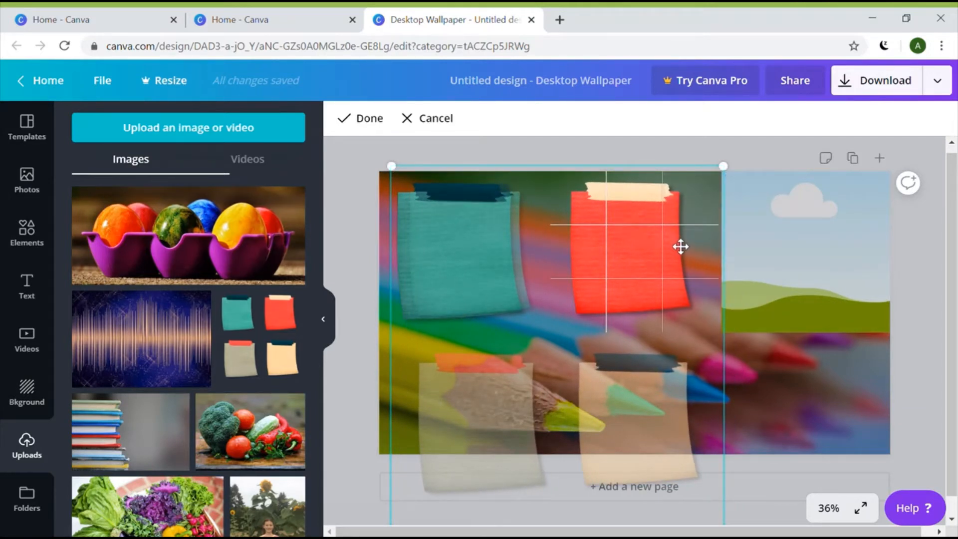
left_click_drag(681, 247, 689, 249)
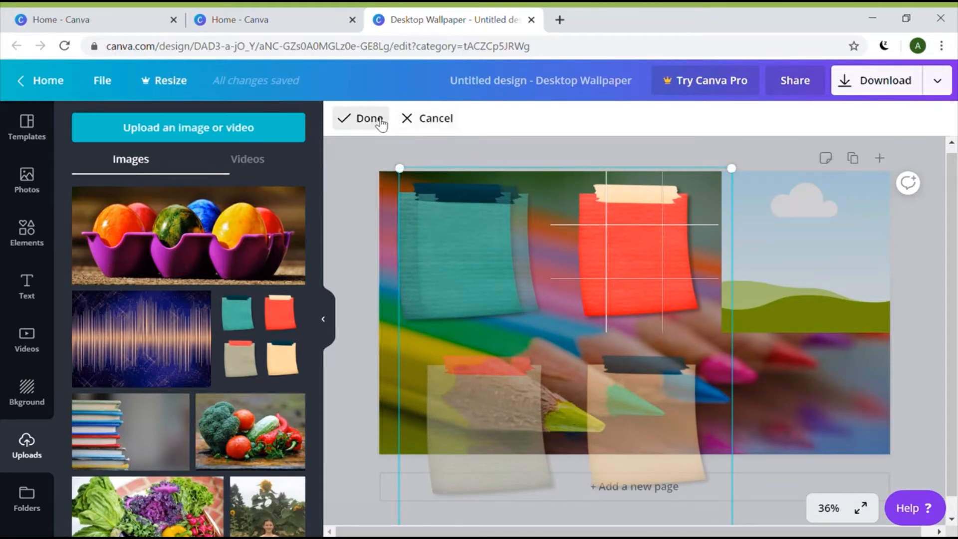
left_click(378, 120)
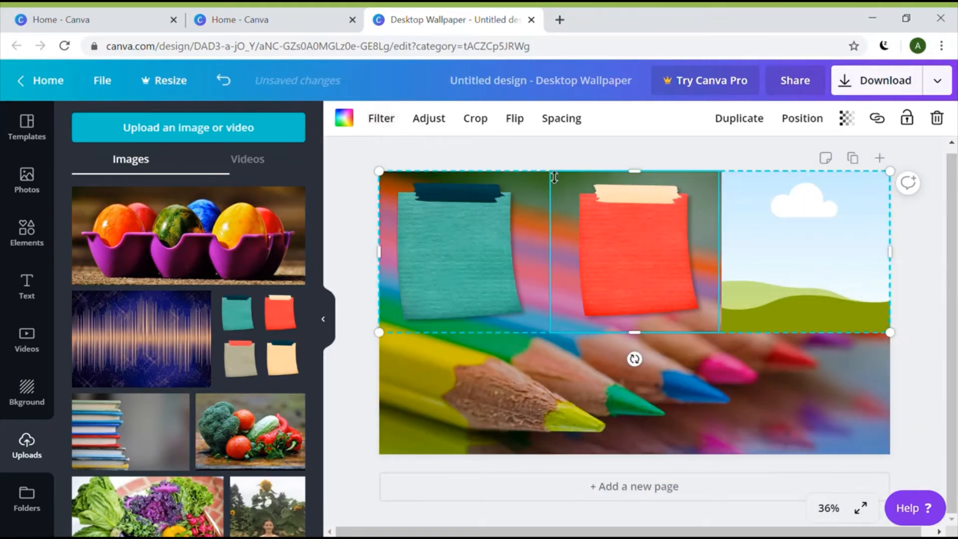
Drop another sticky-notes image copy into the right grid cell and crop it to the peach note
left_click(251, 333)
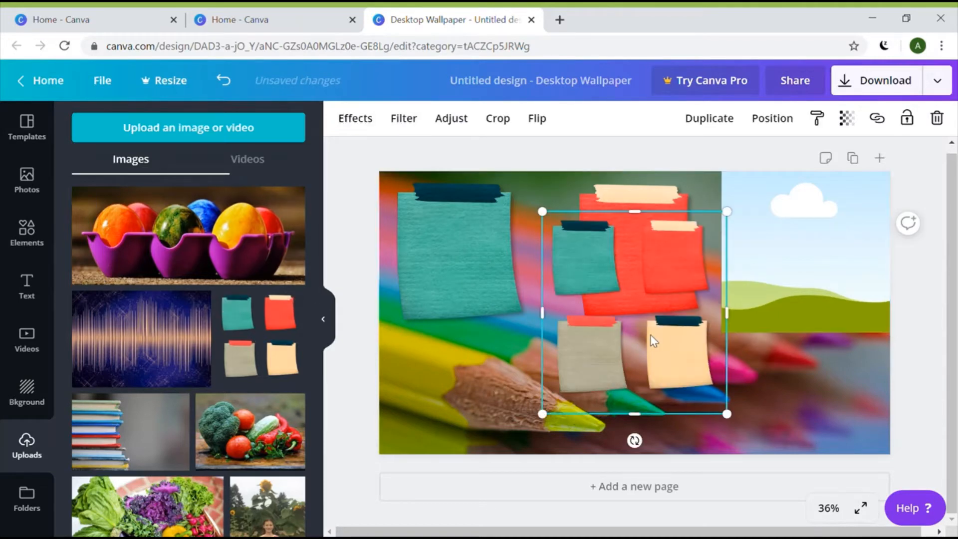
left_click_drag(650, 335, 791, 255)
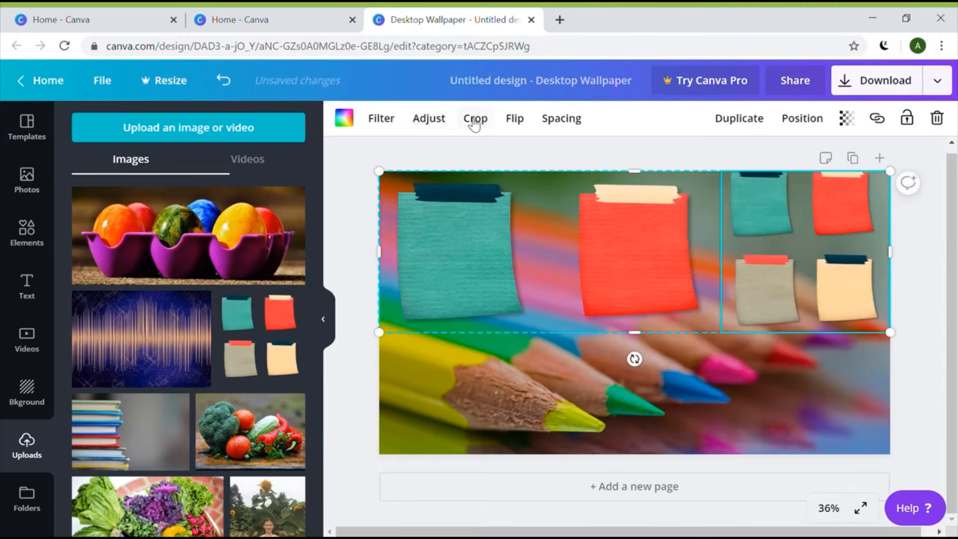
left_click(475, 119)
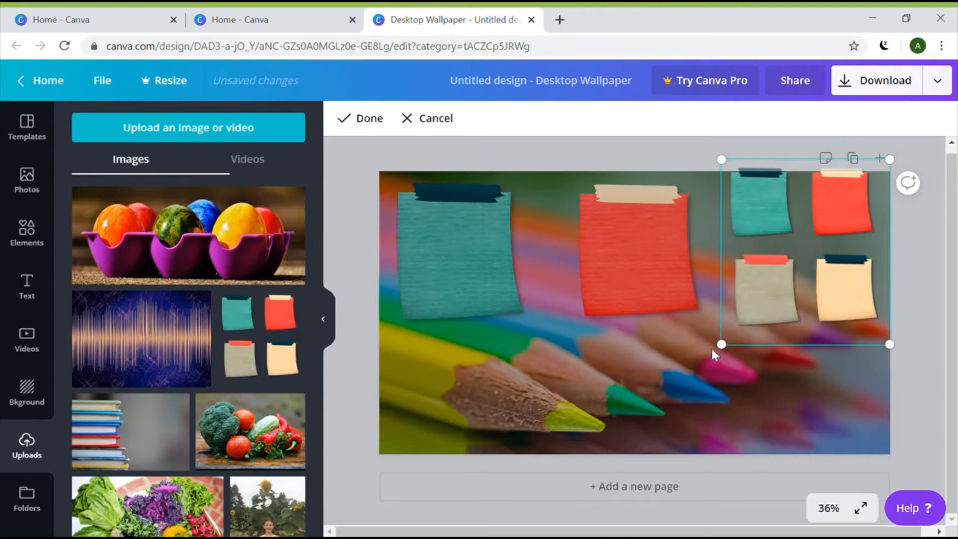
left_click_drag(721, 345, 609, 438)
left_click_drag(858, 286, 853, 165)
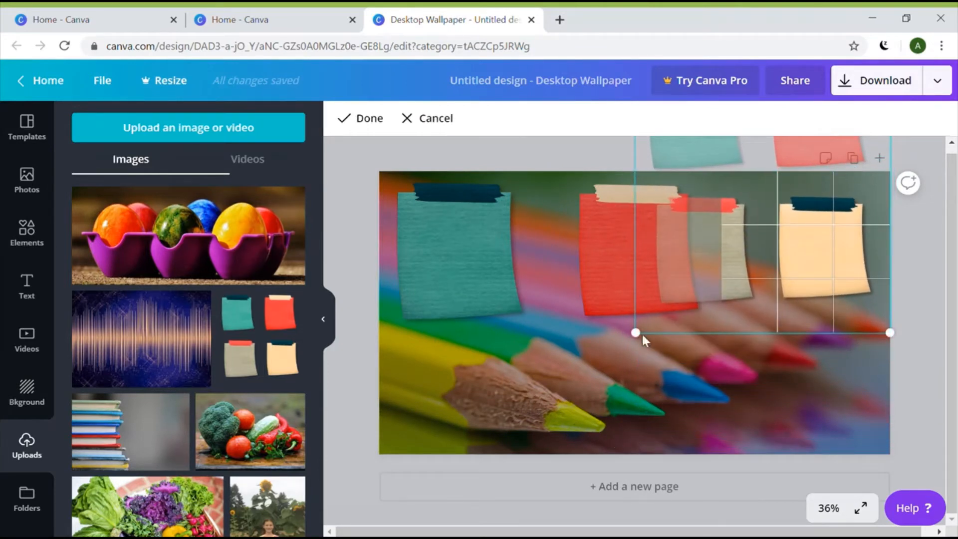
left_click_drag(639, 332, 561, 404)
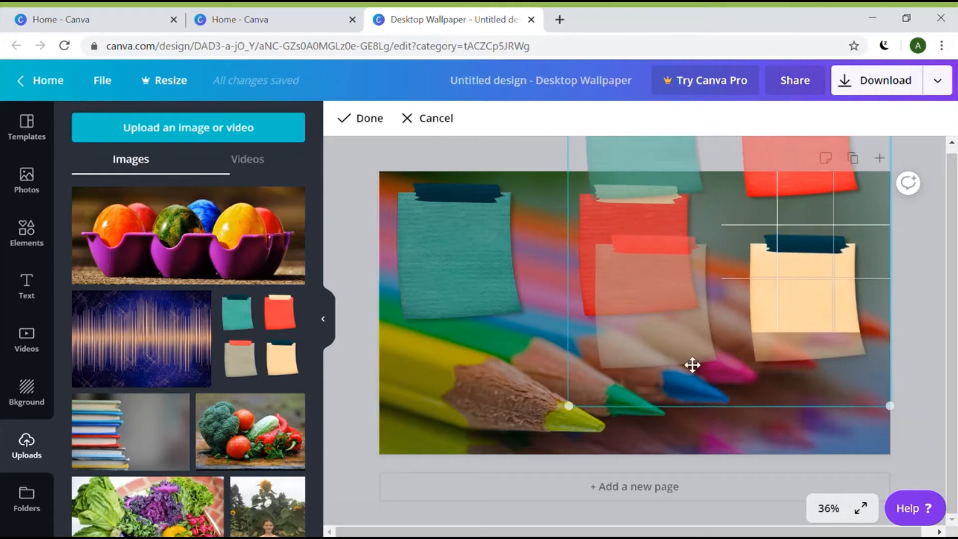
left_click_drag(828, 310, 839, 248)
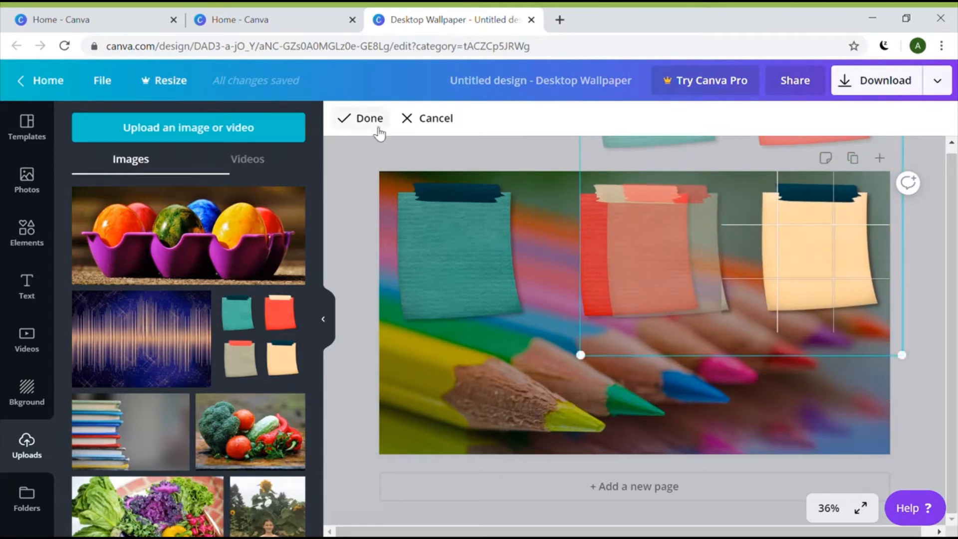
left_click(372, 120)
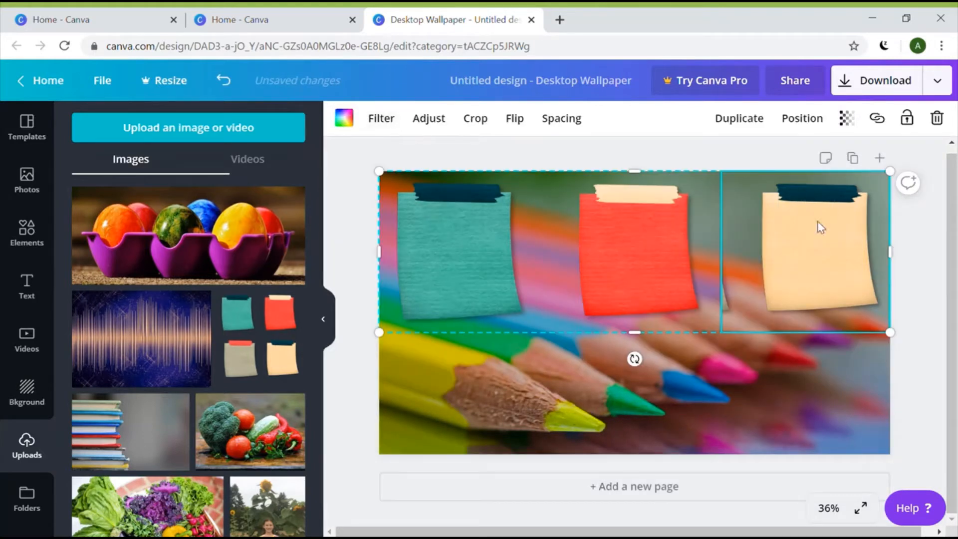
Refine the crop, enlarging the peach note slightly and shifting the notes up and right
left_click(480, 121)
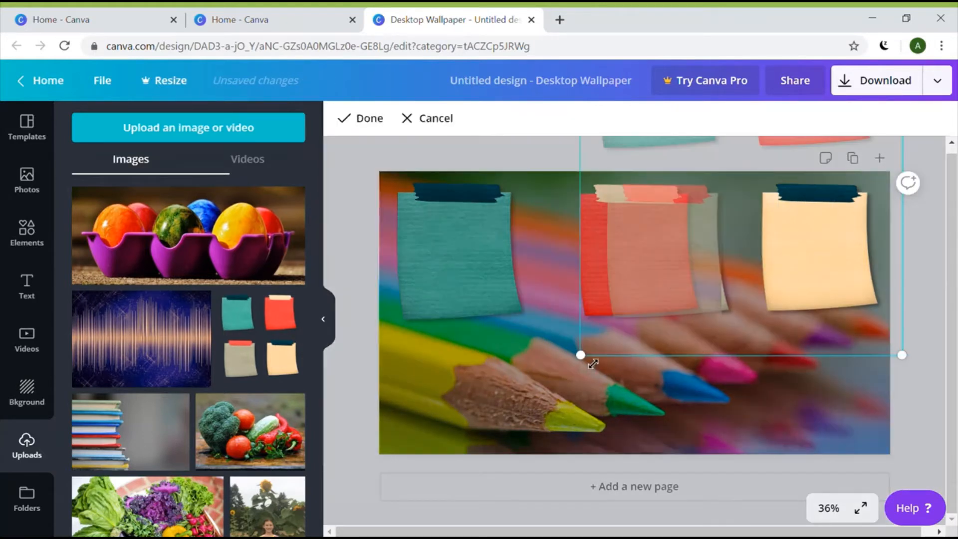
left_click_drag(593, 364, 579, 373)
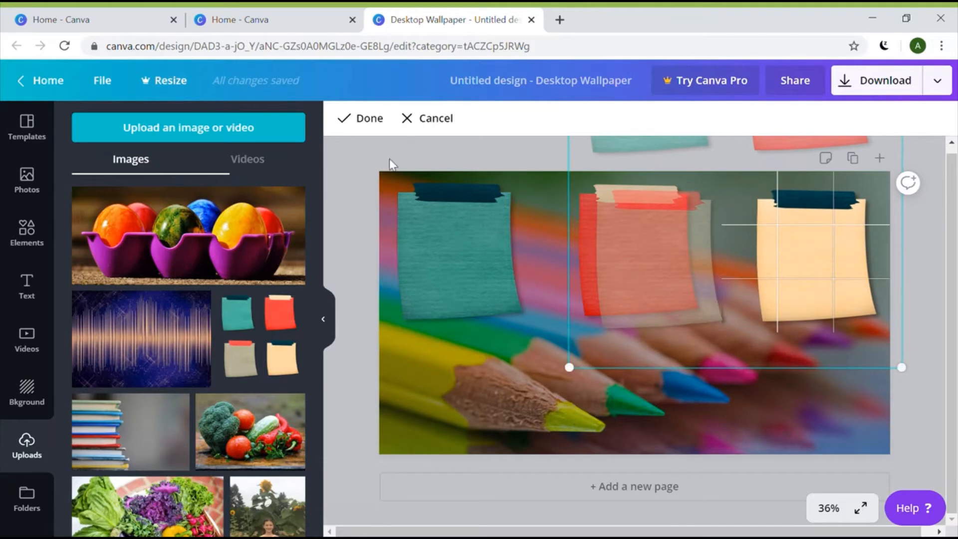
left_click(378, 122)
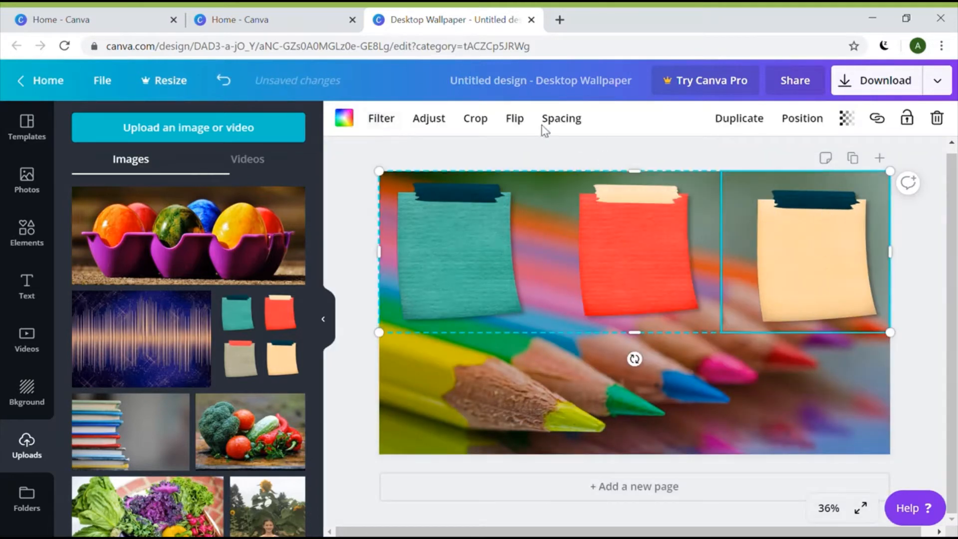
left_click(484, 124)
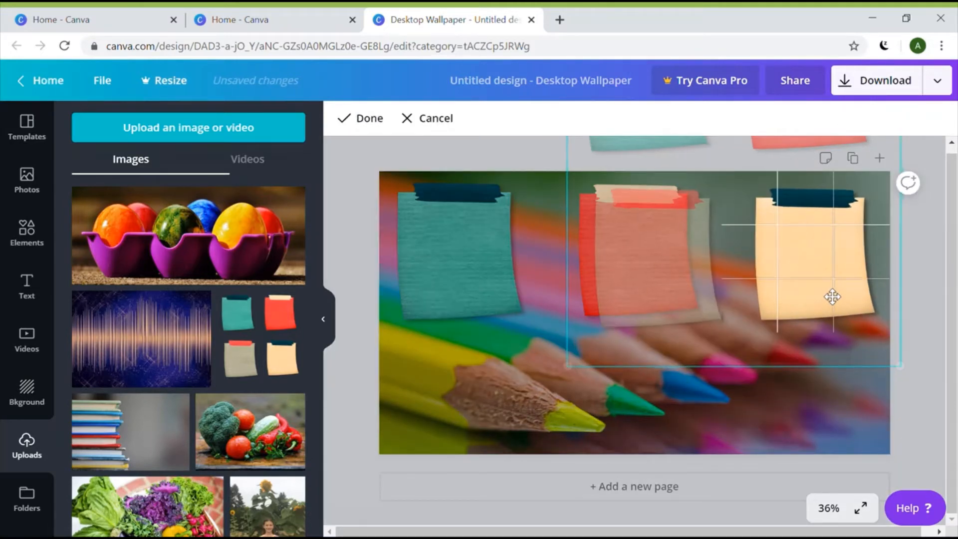
left_click_drag(832, 296, 833, 293)
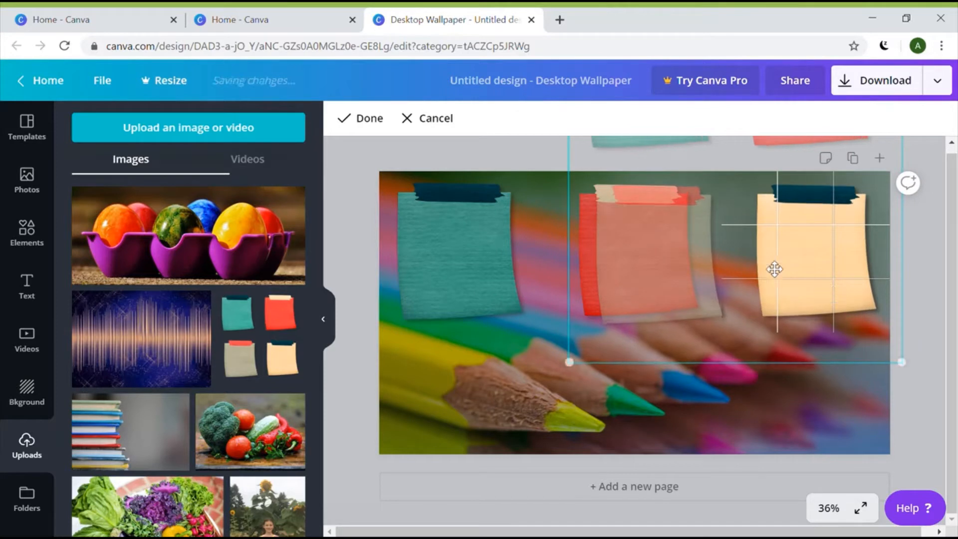
left_click(369, 119)
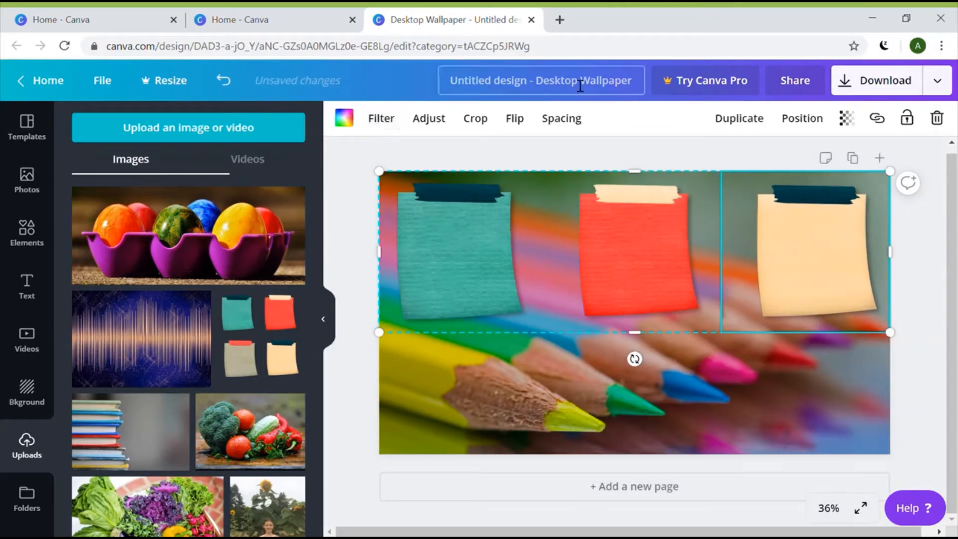
left_click(706, 150)
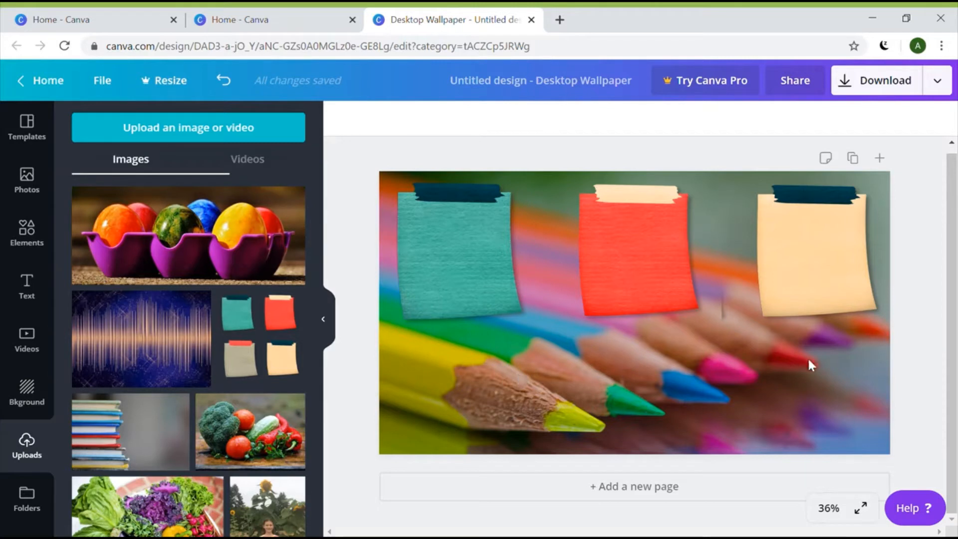
Clear the Grids search in Elements and add the square from Shapes to the wallpaper
left_click(33, 245)
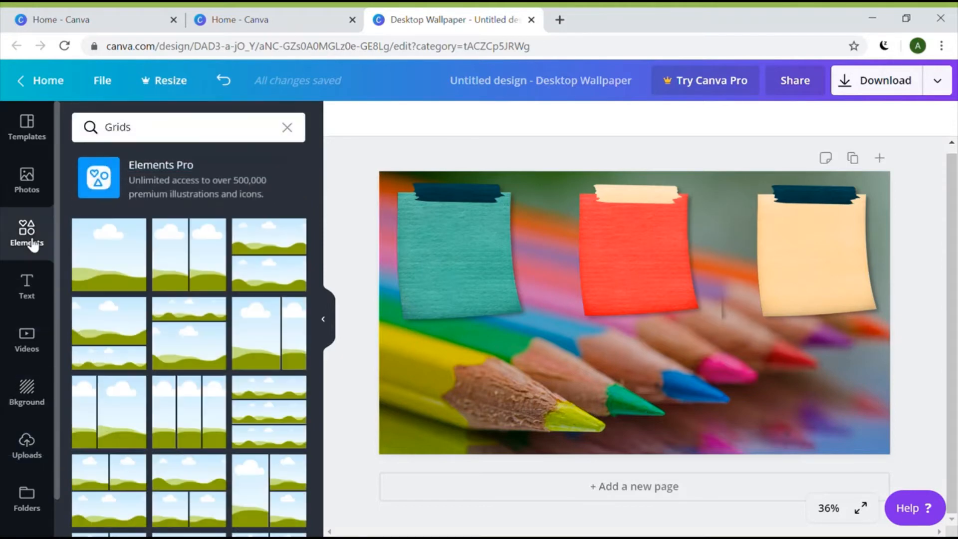
left_click(291, 128)
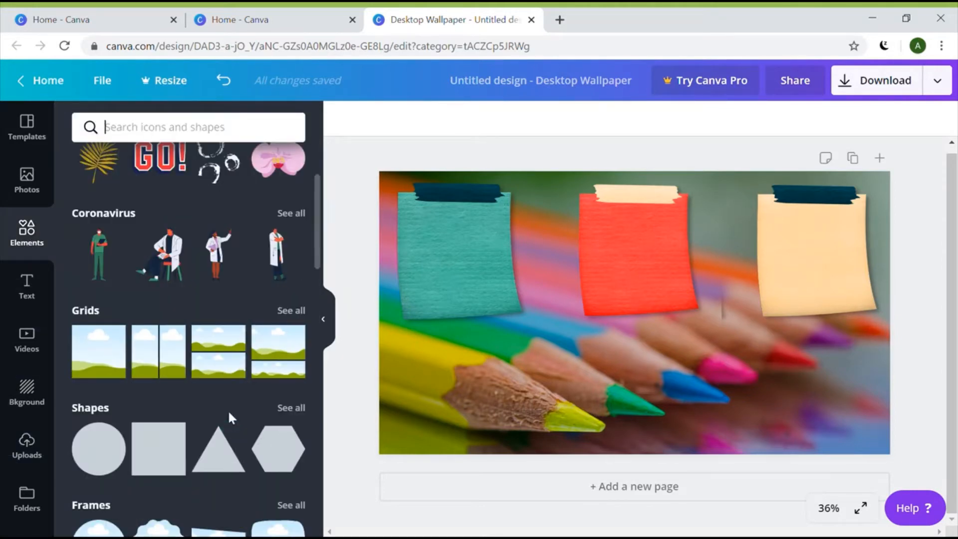
scroll(143, 405, "down", 2)
mouse_move(162, 376)
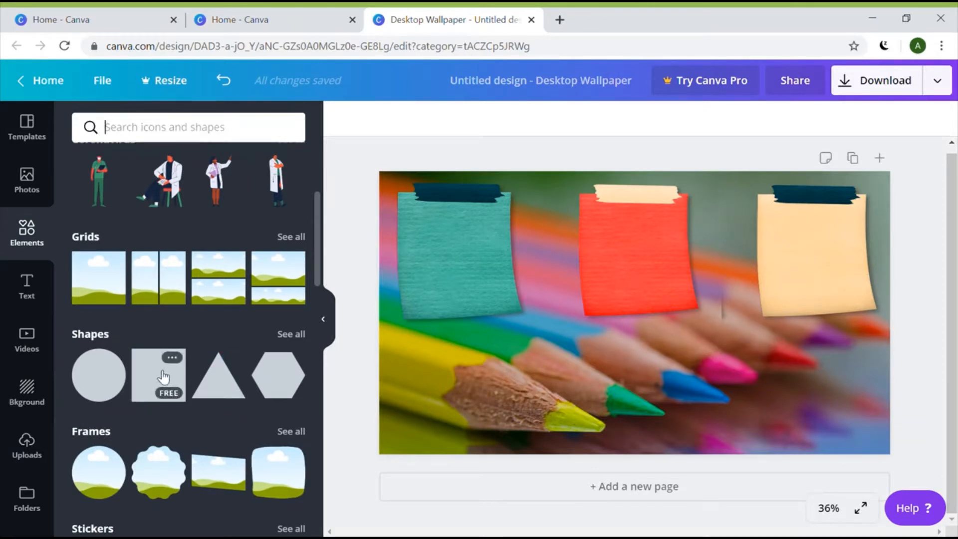
left_click(163, 376)
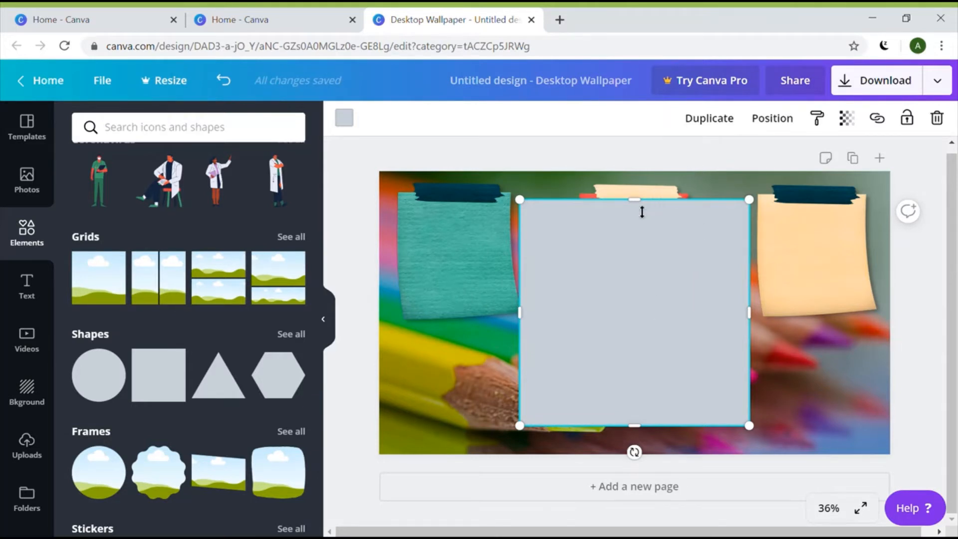
Reshape the square into a wide rectangle in the lower left, below the teal note
left_click_drag(646, 206, 642, 249)
left_click_drag(615, 367, 650, 379)
left_click_drag(707, 347, 665, 355)
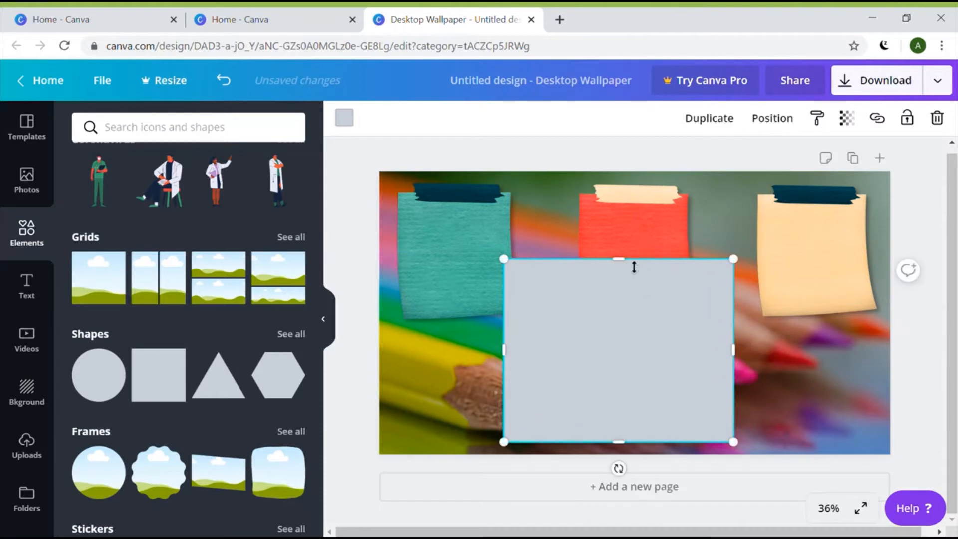
left_click_drag(631, 262, 624, 337)
left_click_drag(607, 391, 536, 399)
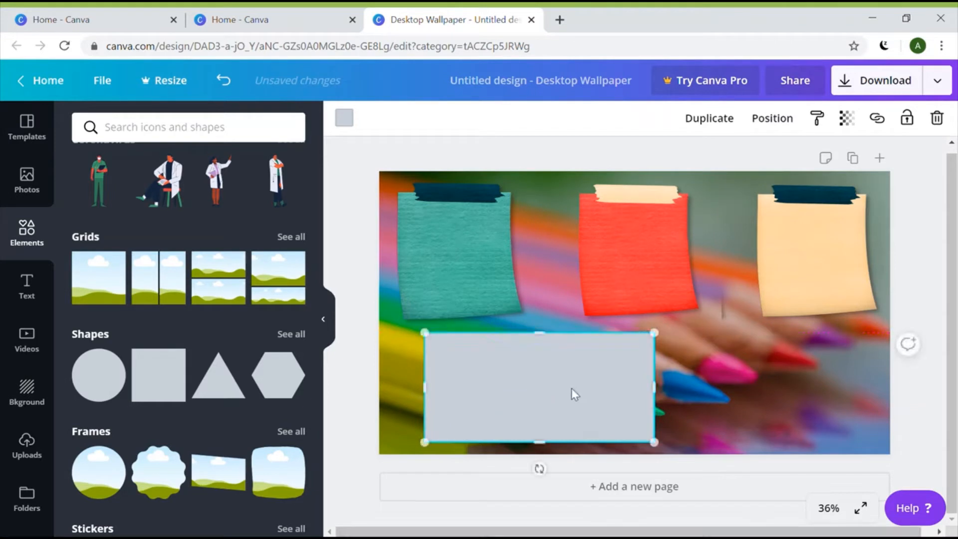
left_click_drag(666, 398, 638, 397)
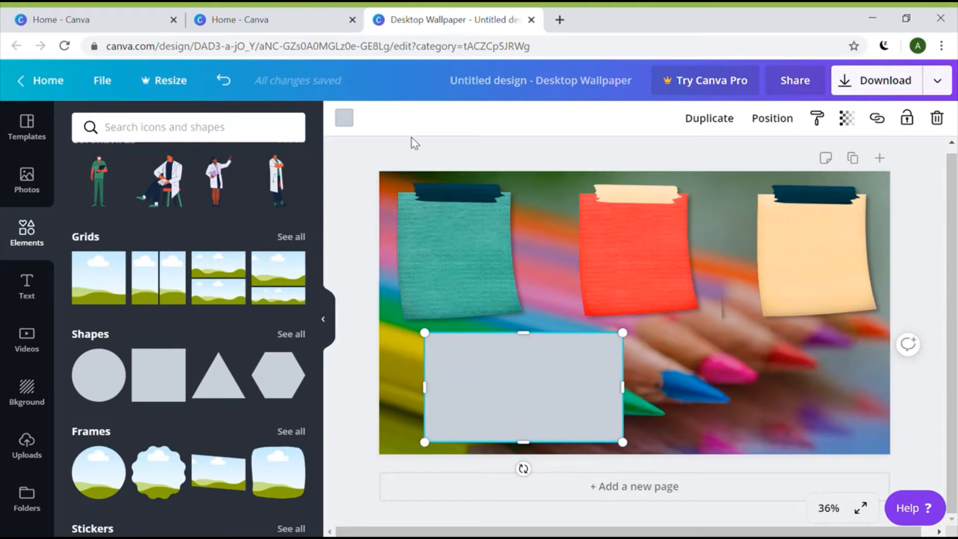
Fill the rectangle light grey and set its transparency to about 75
left_click(351, 122)
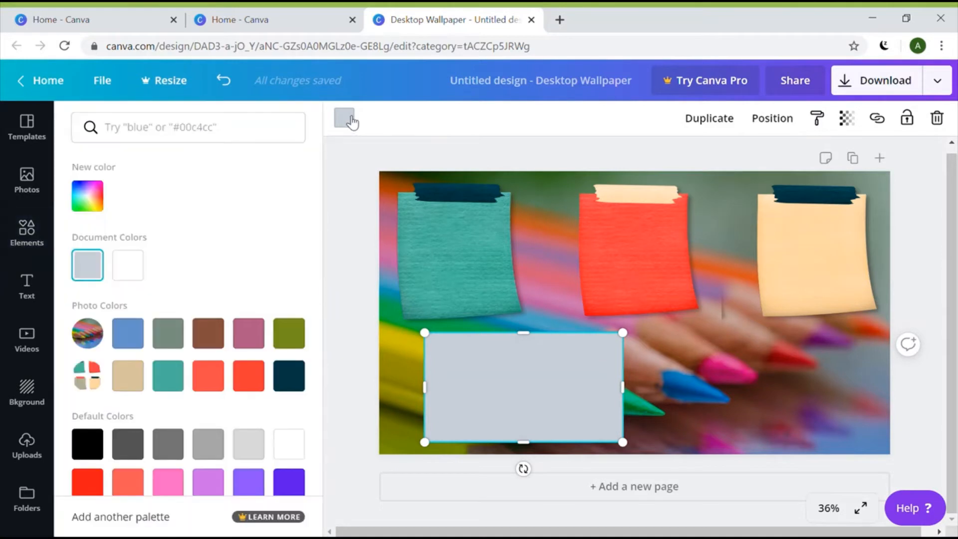
left_click(256, 446)
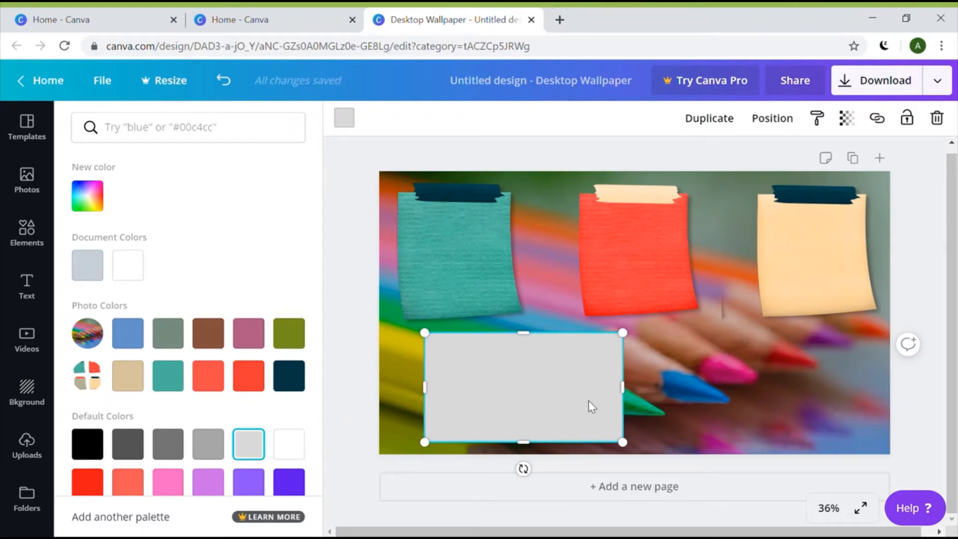
key("Escape")
left_click(674, 363)
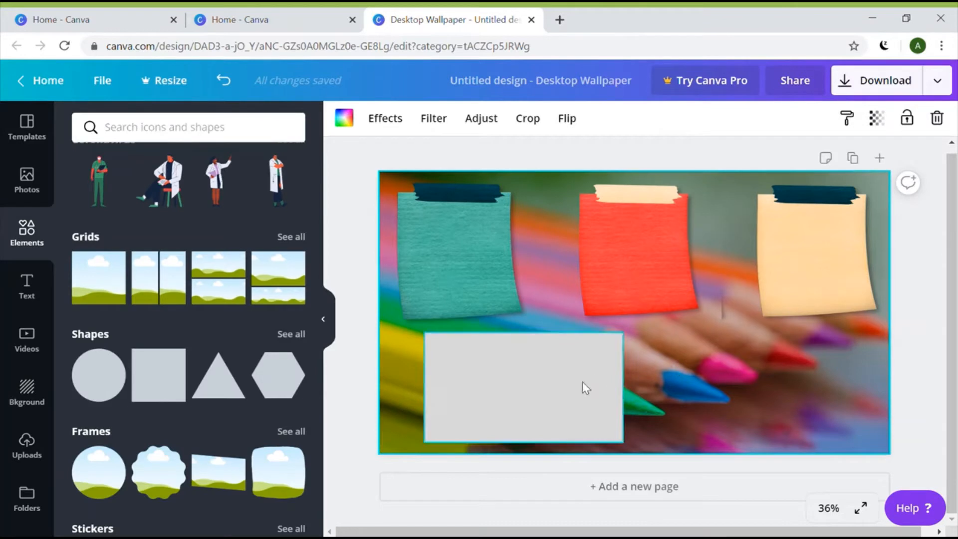
left_click(508, 409)
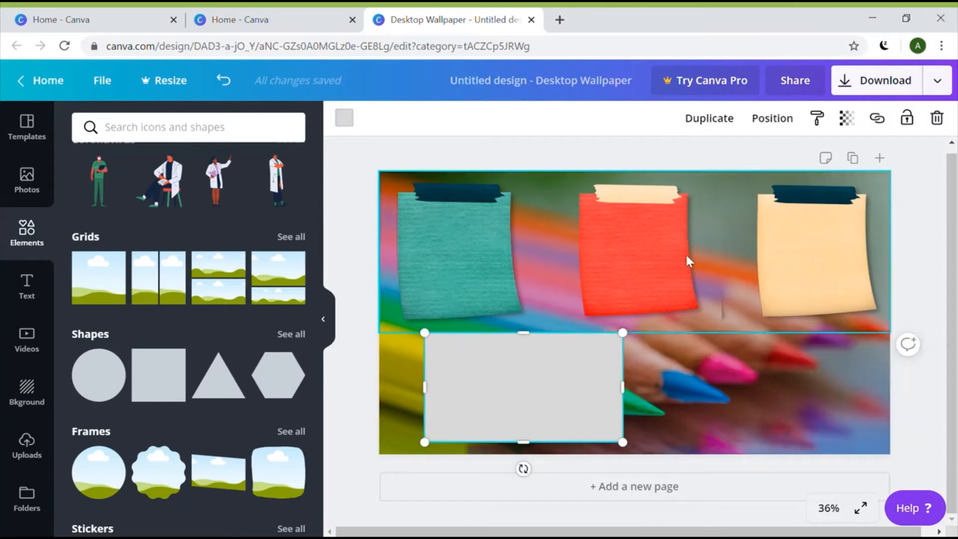
left_click(849, 128)
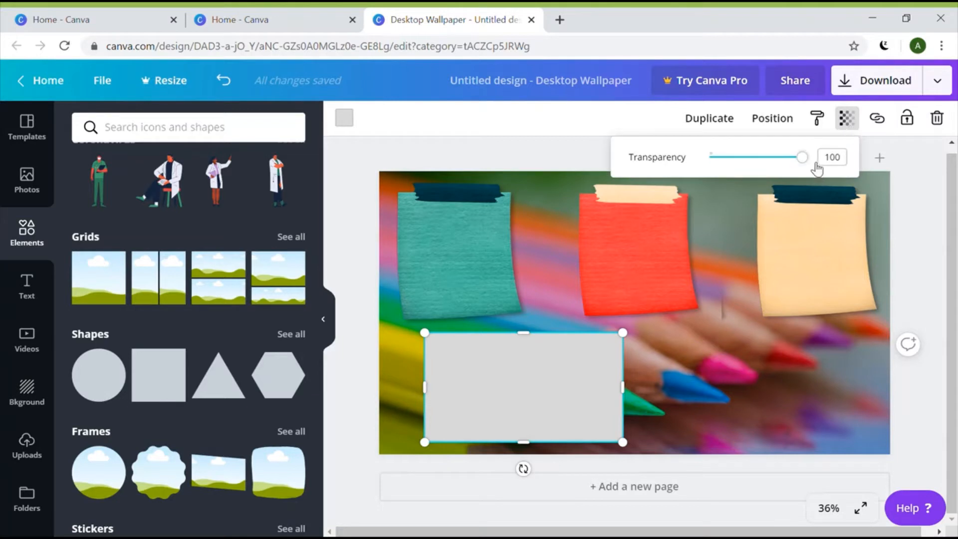
left_click_drag(809, 166, 789, 165)
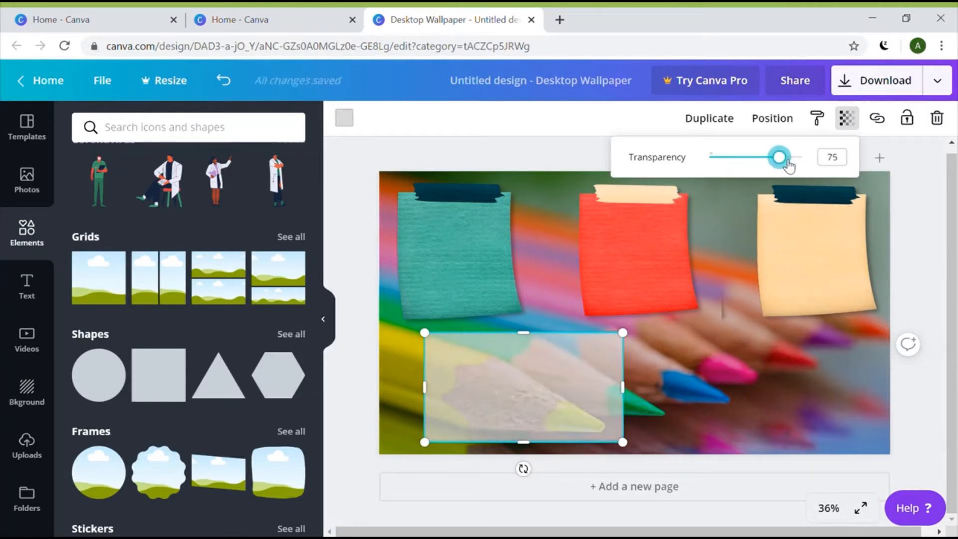
left_click(700, 382)
left_click(519, 412)
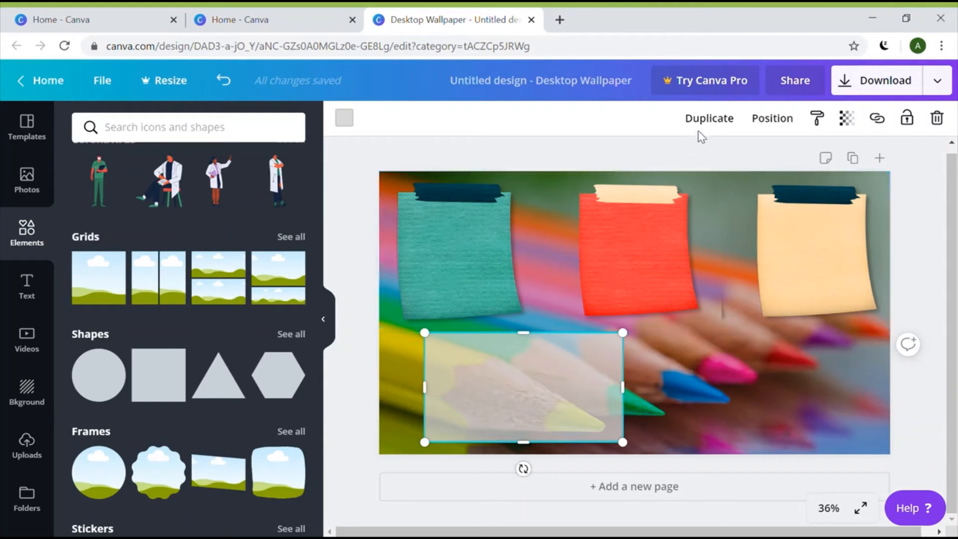
left_click(714, 127)
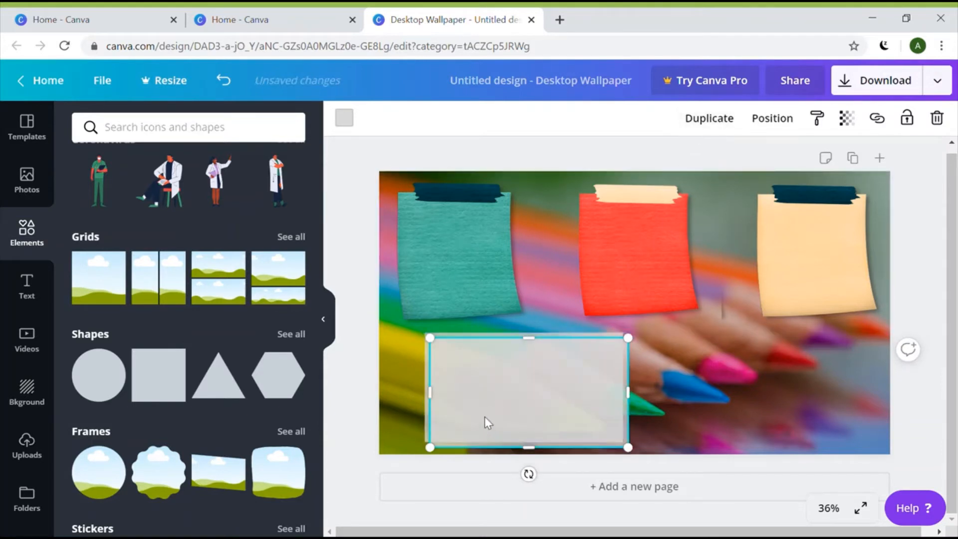
Place the duplicated translucent rectangle beside the first along the bottom, aligned with the guides
left_click_drag(486, 418, 699, 415)
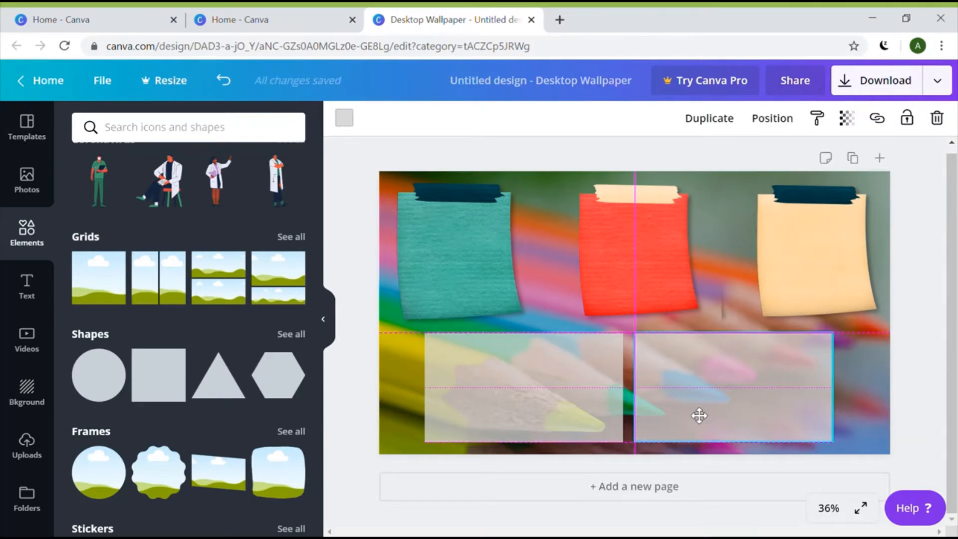
left_click_drag(699, 415, 705, 415)
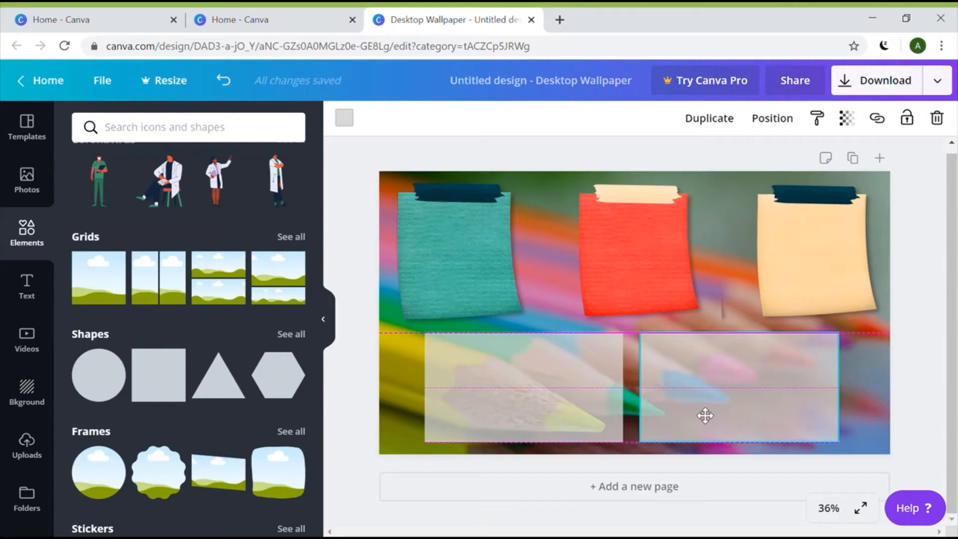
left_click_drag(705, 416, 706, 415)
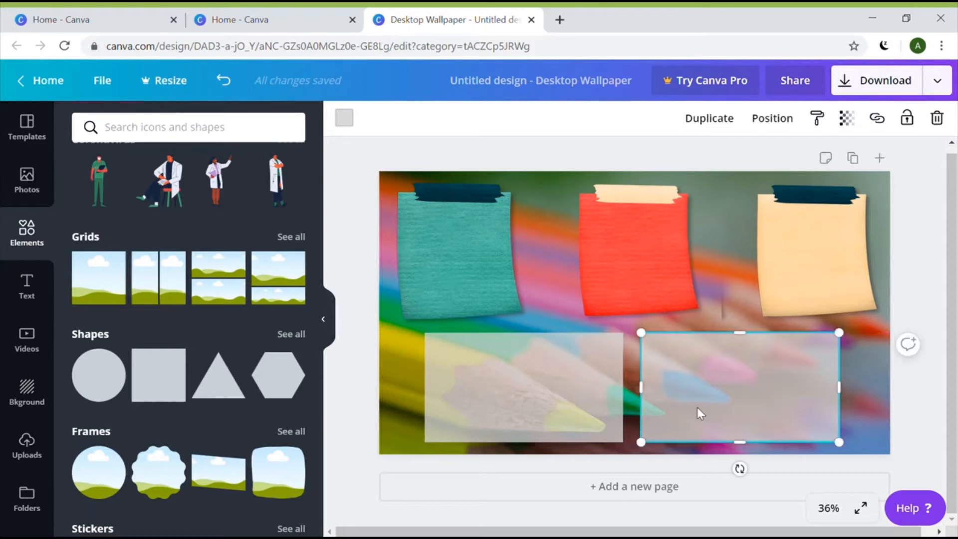
Show all Lines results and scroll down to the brush-stroke and scribble lines
left_click(398, 388)
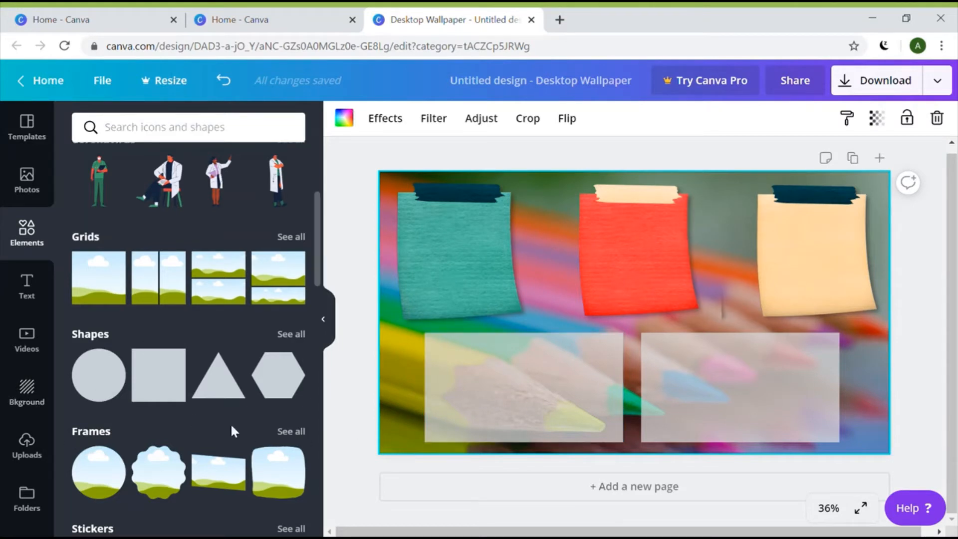
scroll(227, 416, "down", 3)
scroll(227, 417, "down", 4)
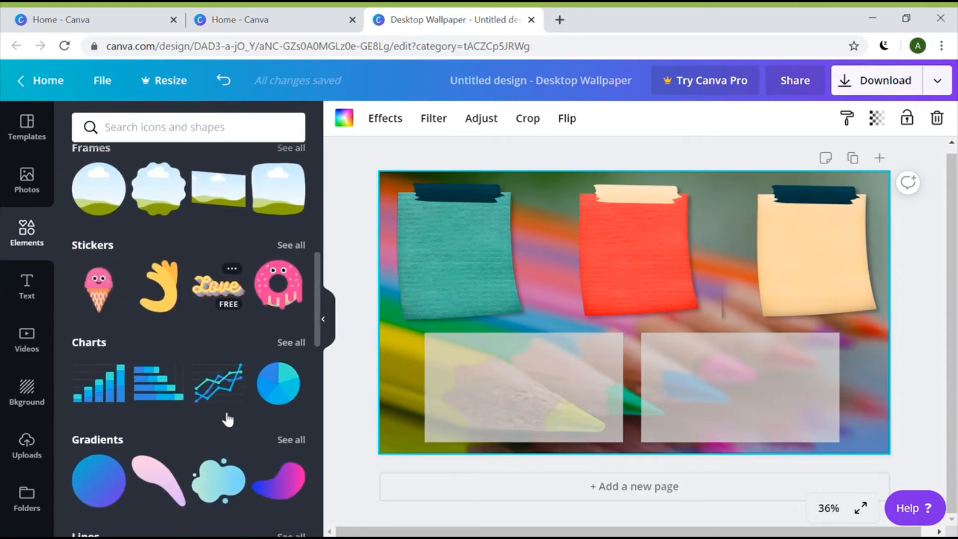
scroll(240, 321, "up", 4)
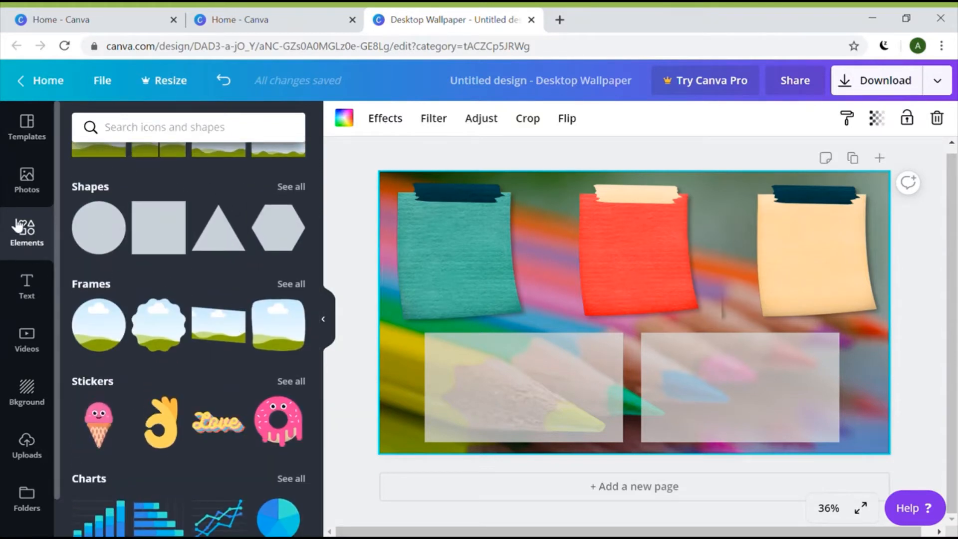
scroll(215, 352, "down", 4)
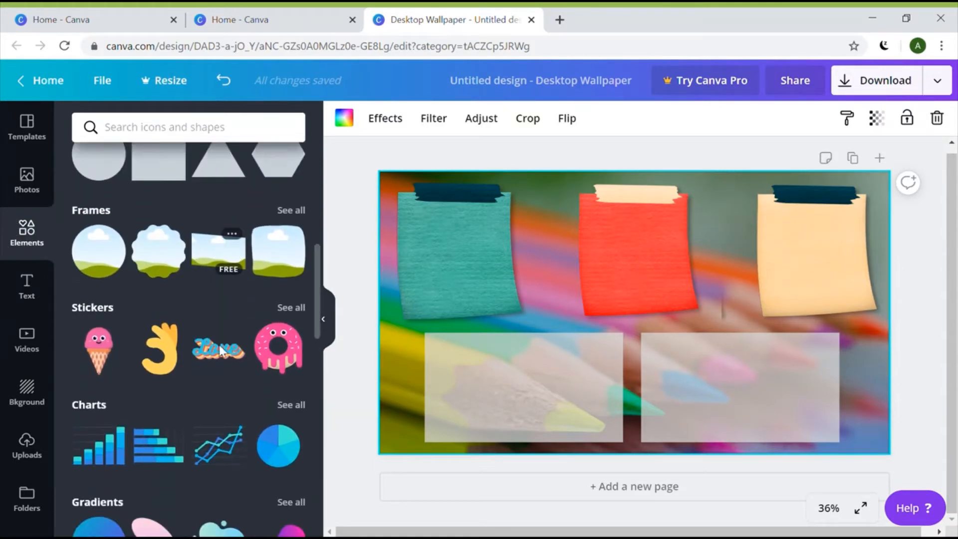
scroll(219, 349, "down", 2)
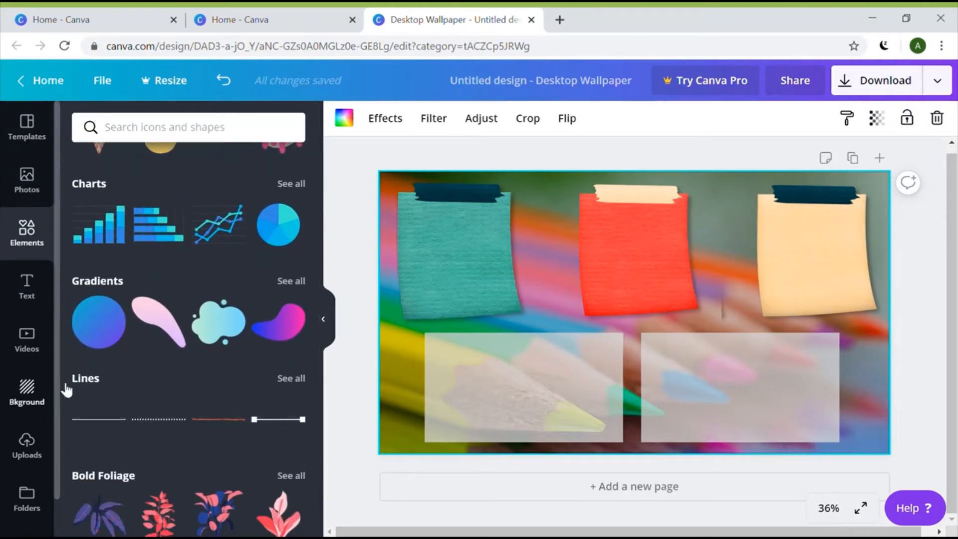
left_click(291, 379)
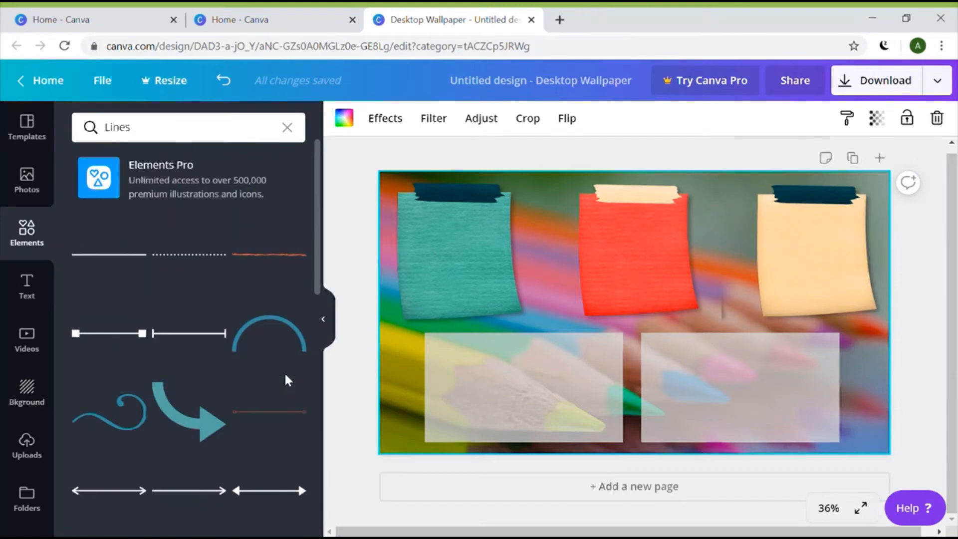
scroll(212, 361, "down", 3)
scroll(214, 363, "down", 5)
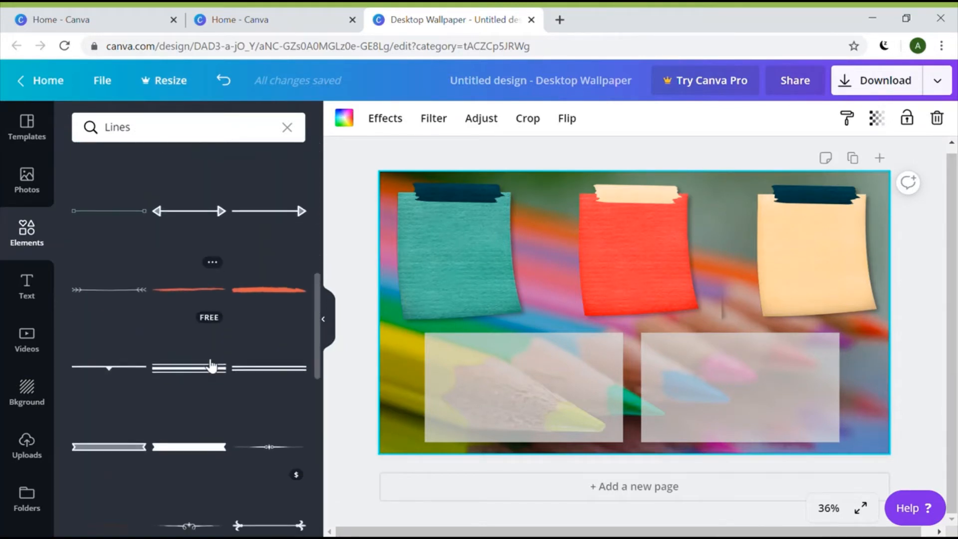
scroll(212, 367, "down", 5)
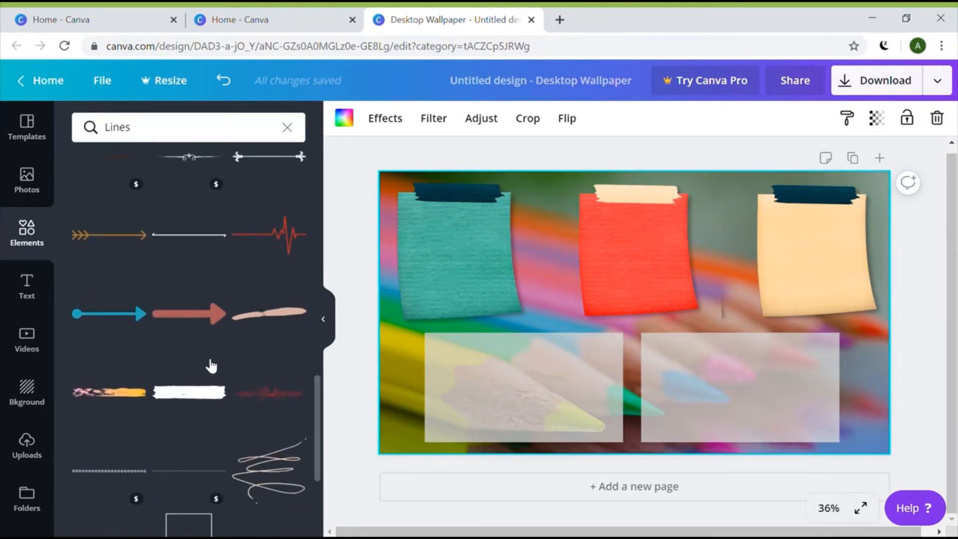
scroll(205, 401, "down", 1)
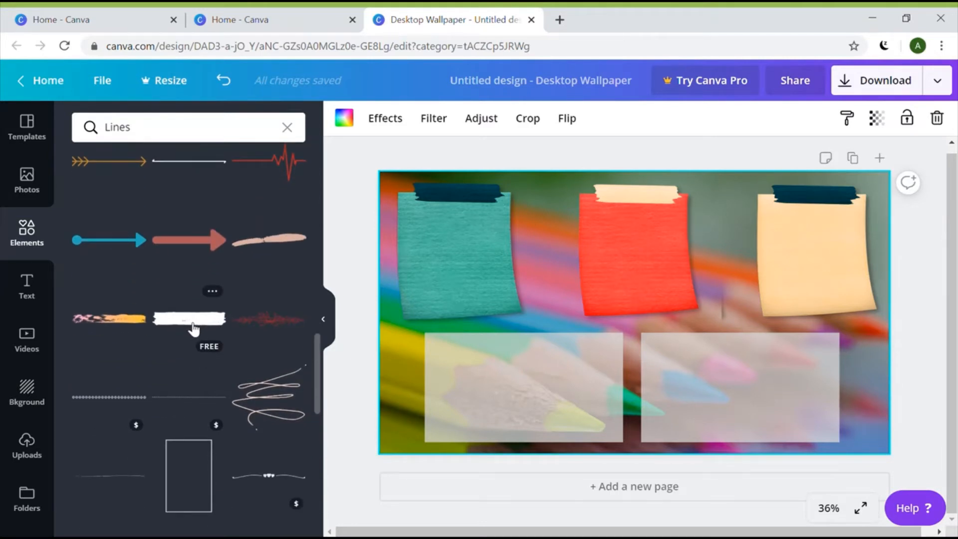
Add the white brush-stroke line, shrink it and place it atop the left translucent box
left_click(194, 330)
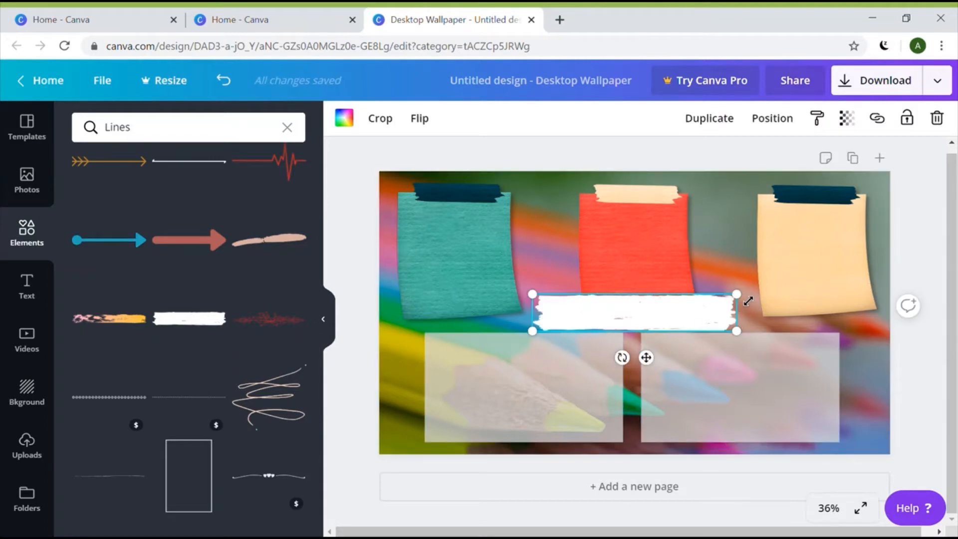
left_click_drag(748, 301, 563, 341)
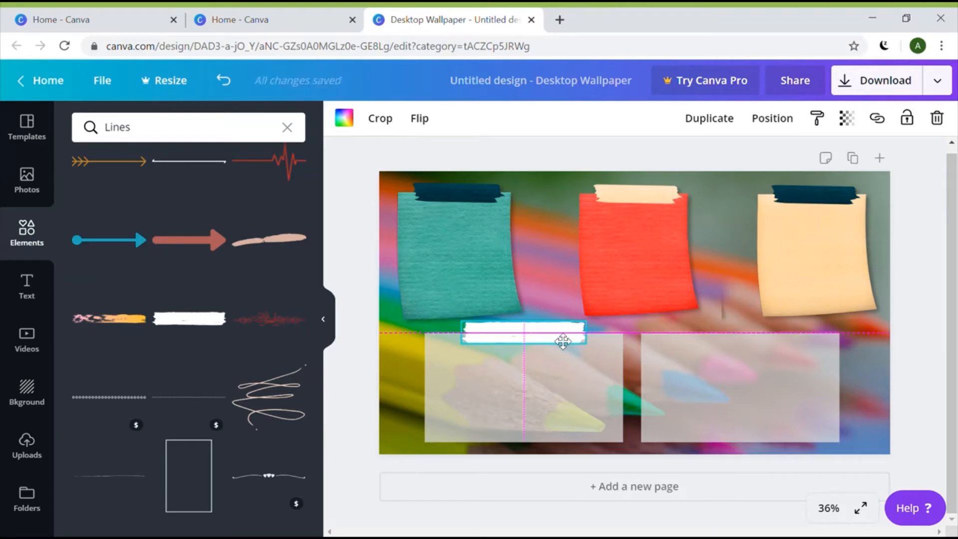
left_click_drag(563, 342, 562, 341)
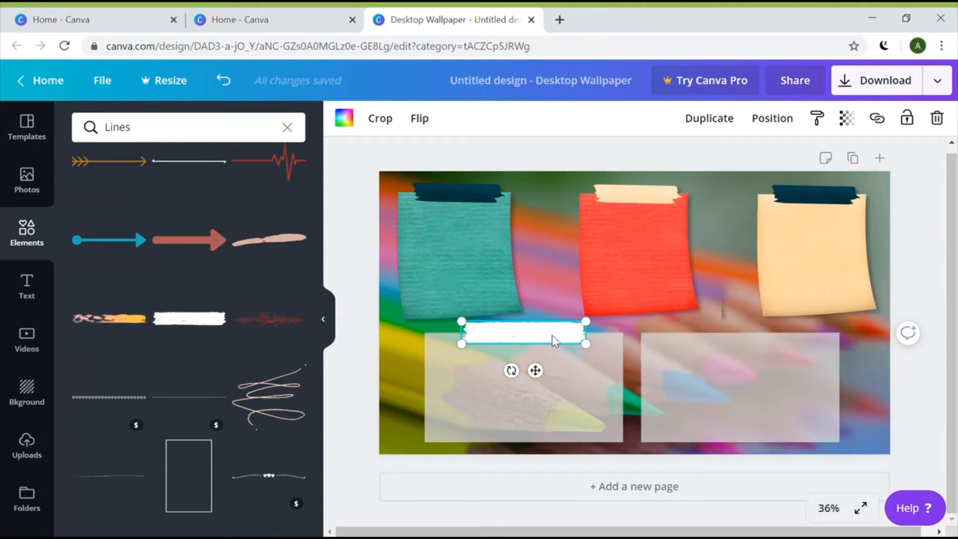
Duplicate the white bar and centre the copy atop the right translucent box
left_click(717, 119)
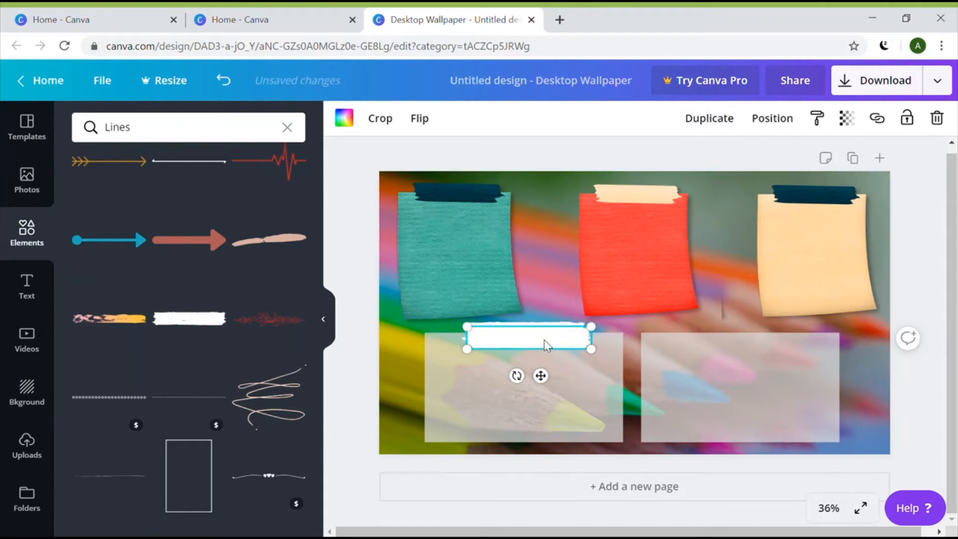
left_click_drag(545, 344, 771, 344)
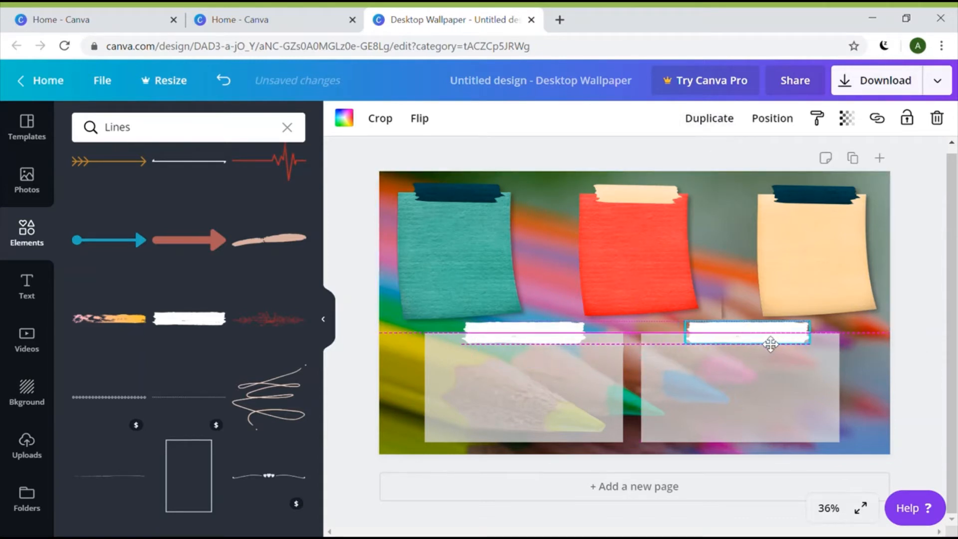
left_click_drag(770, 344, 766, 344)
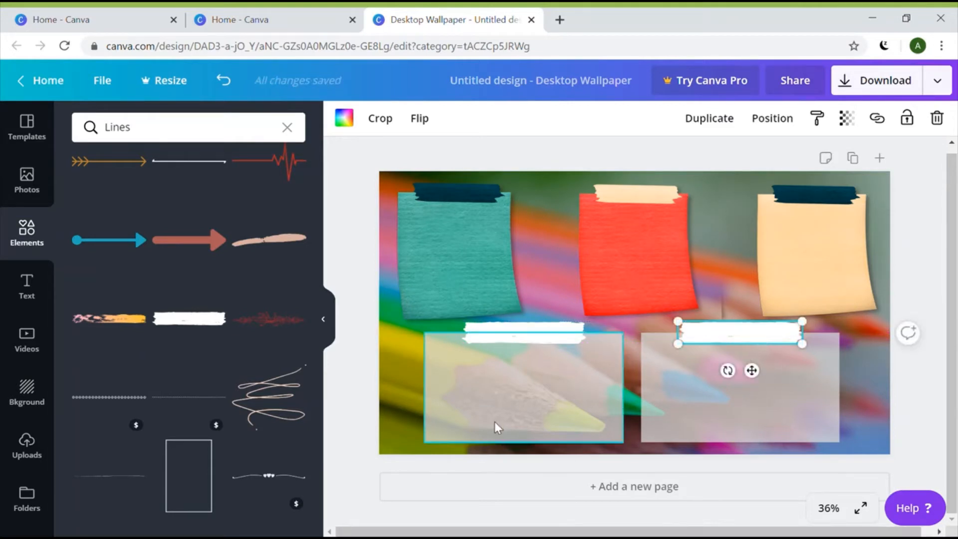
left_click(508, 335)
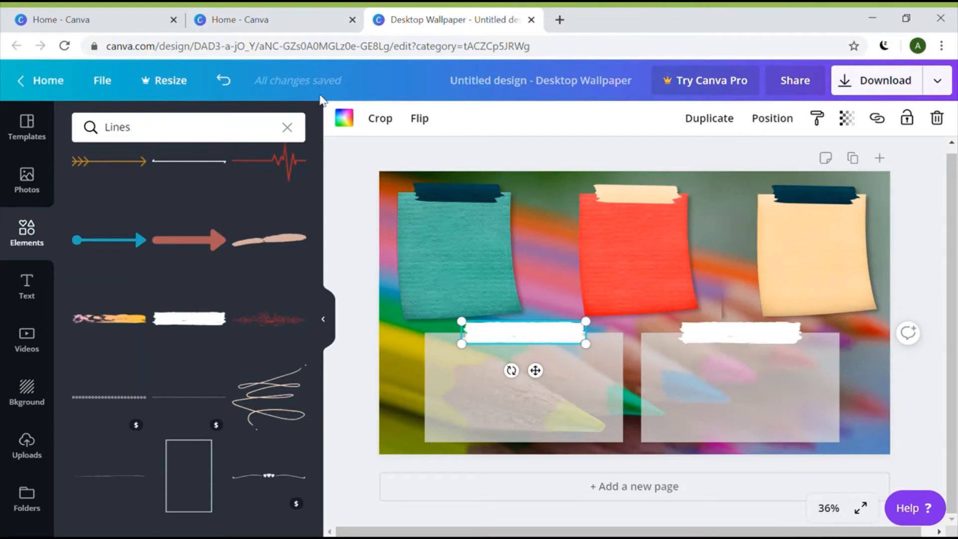
Colour the left brush-stroke bar coral and the right bar teal
left_click(345, 120)
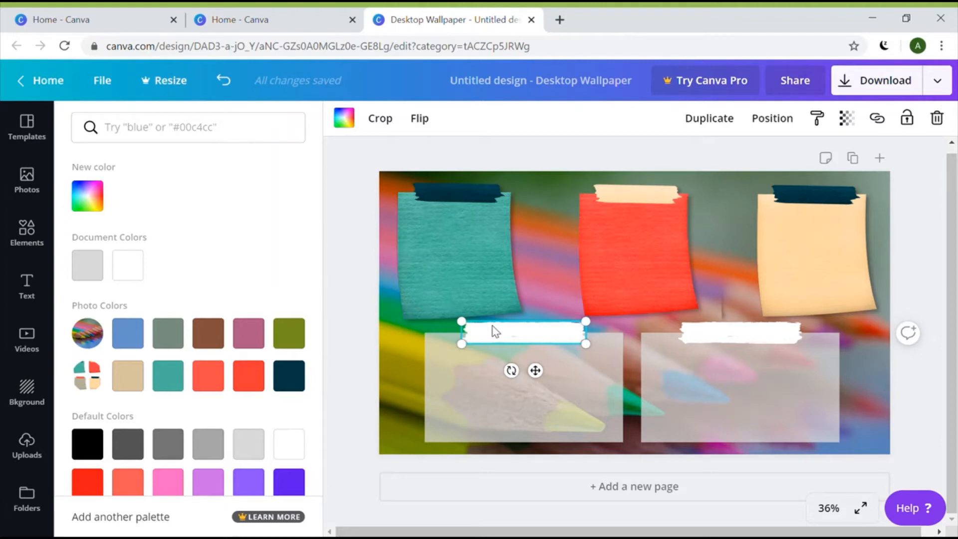
left_click(219, 387)
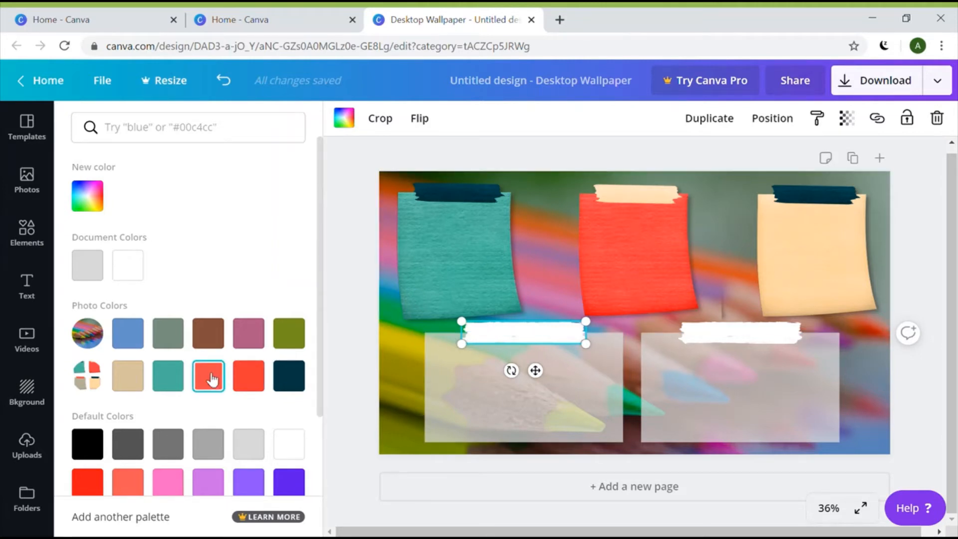
left_click(212, 383)
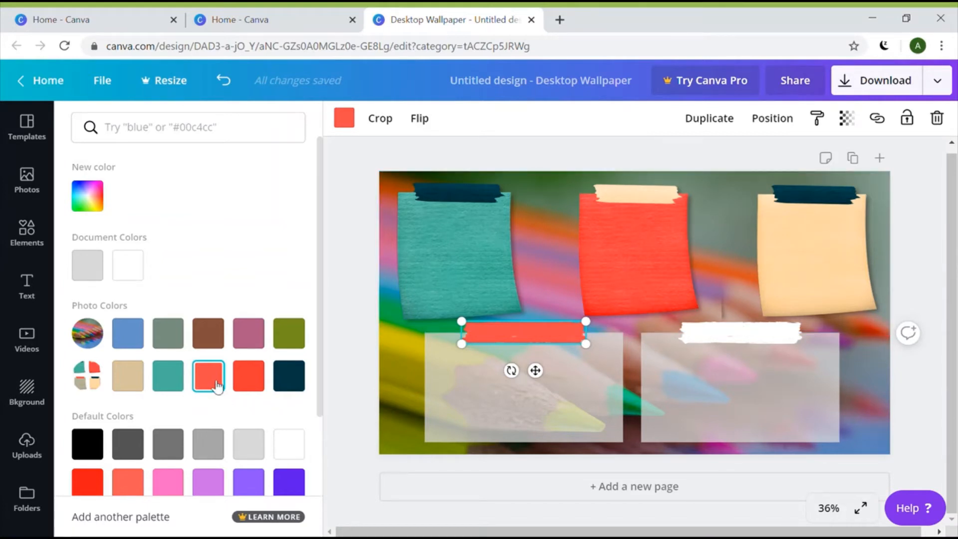
left_click(771, 337)
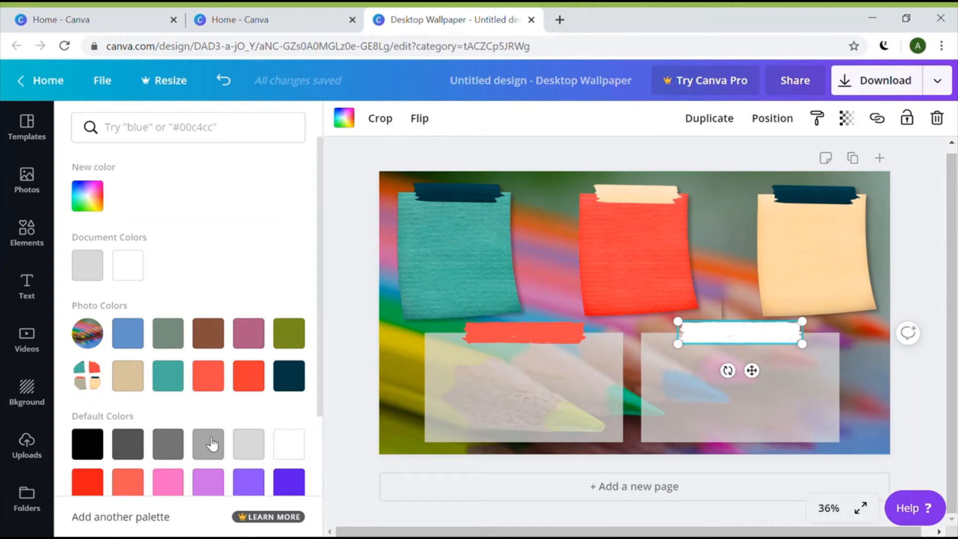
left_click(178, 386)
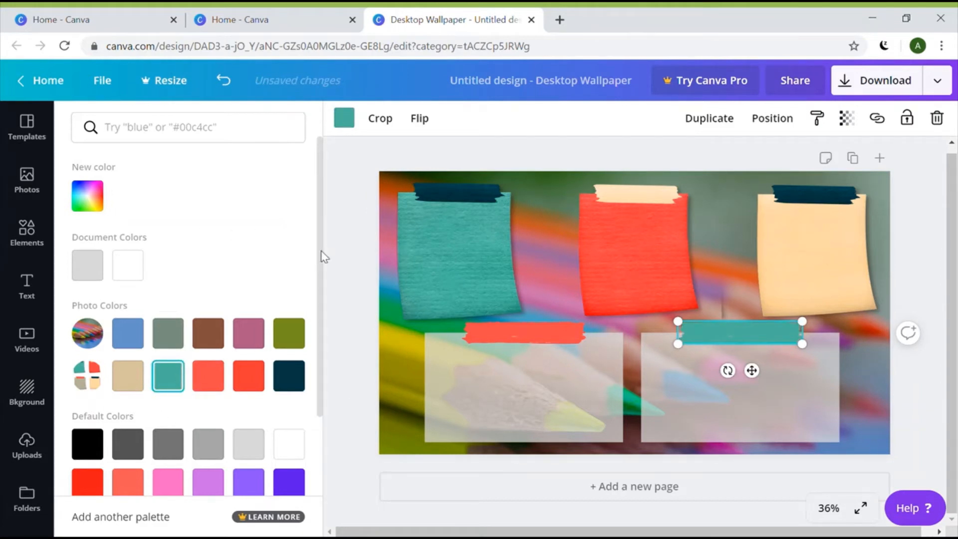
left_click(567, 414)
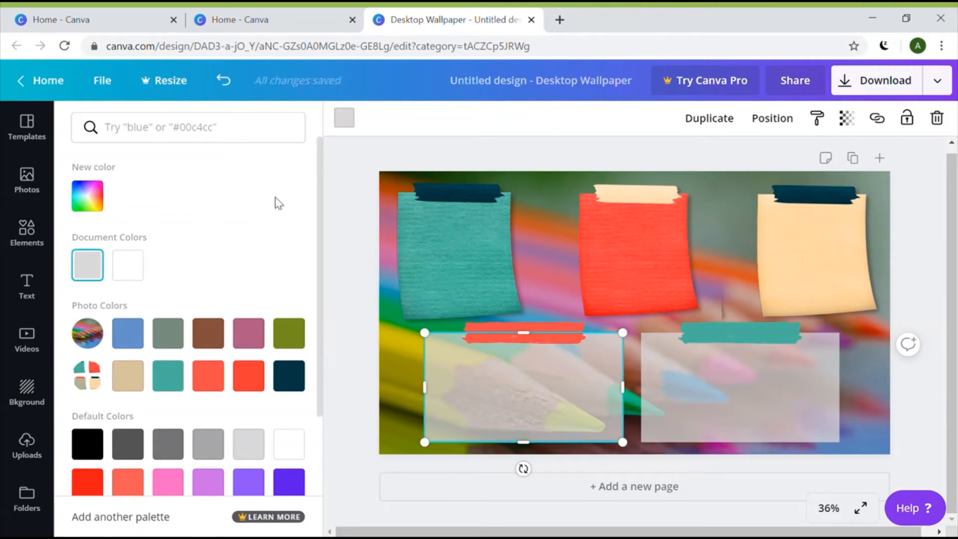
left_click(705, 399)
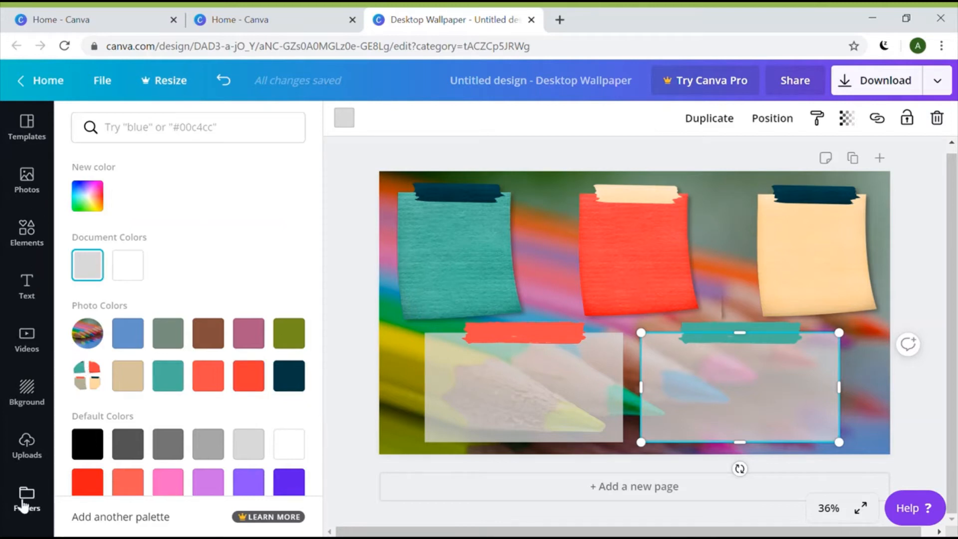
Add a body text box reading MATH and place it on the teal note's dark tape
left_click(30, 292)
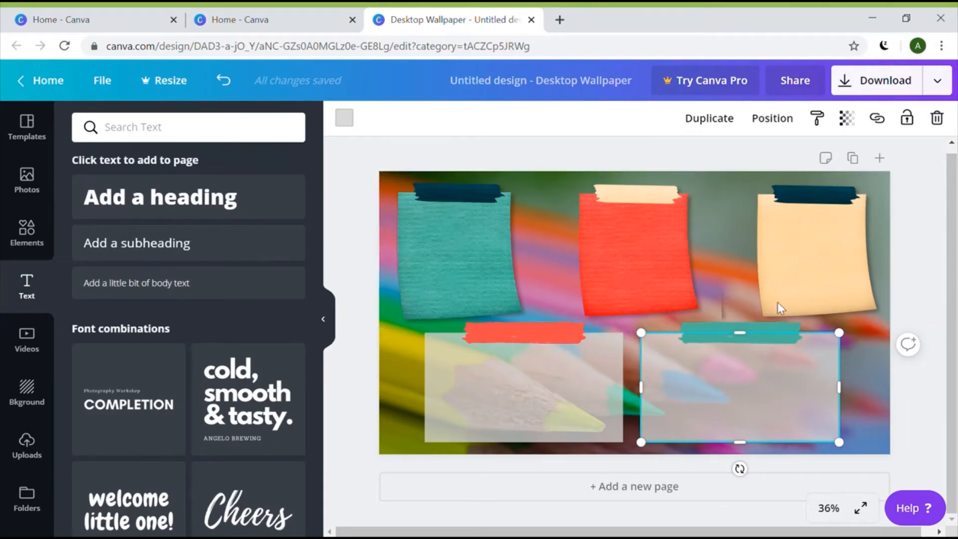
left_click(154, 285)
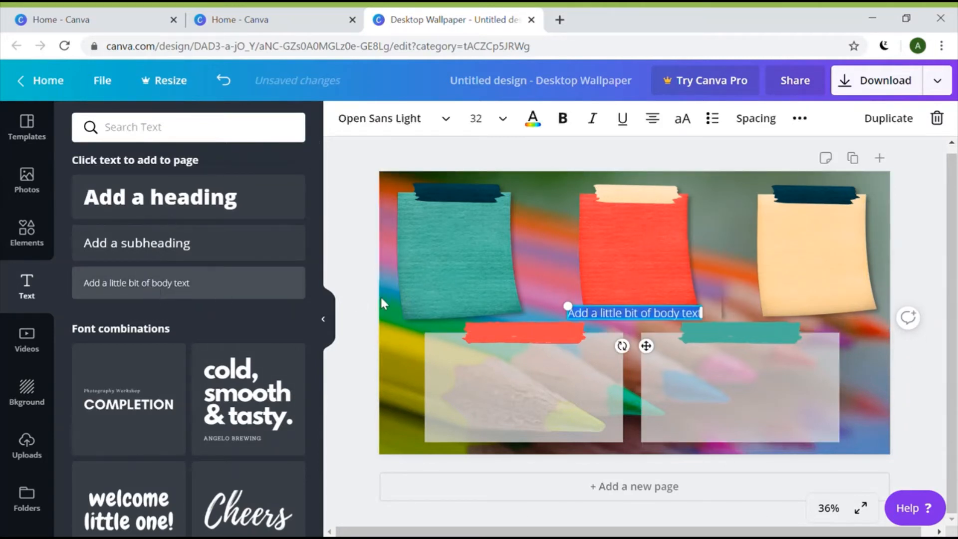
left_click(684, 321)
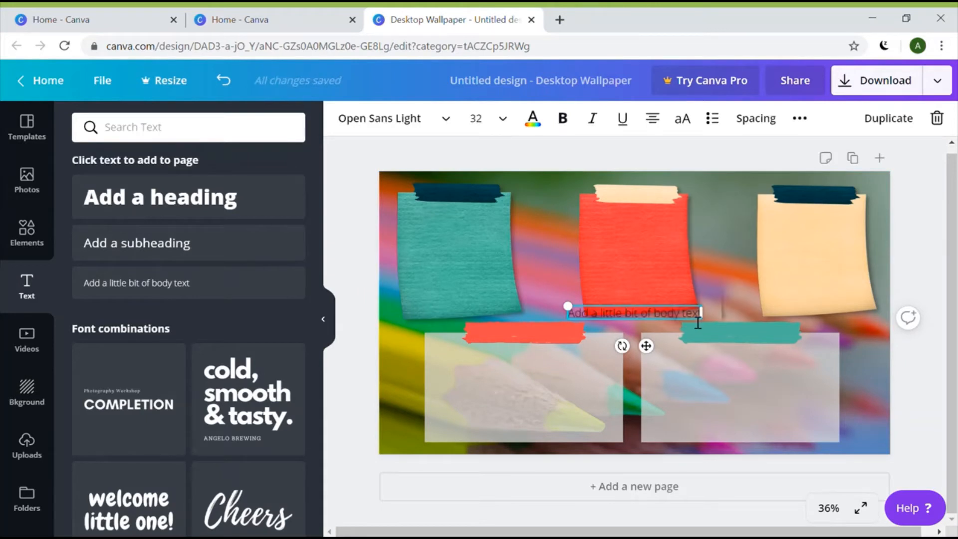
left_click_drag(698, 322, 581, 329)
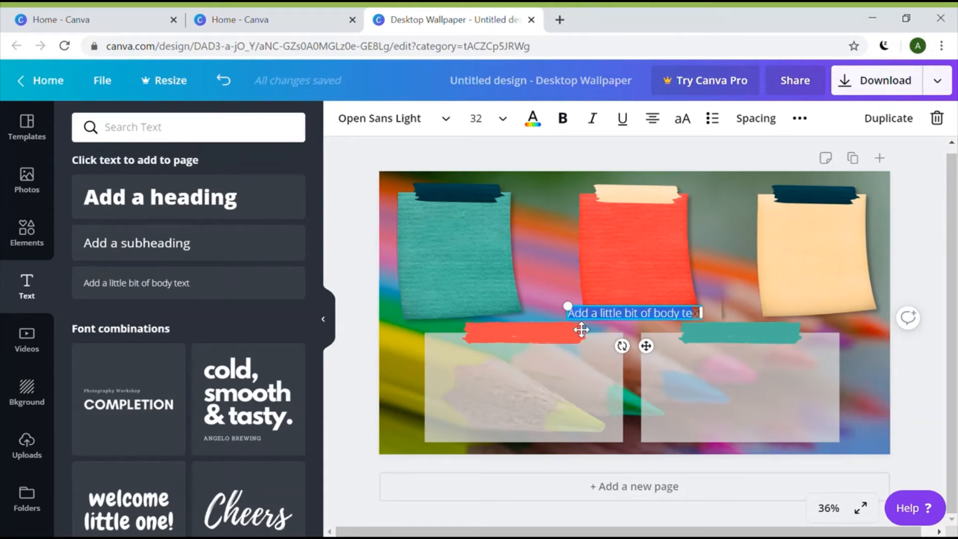
key("BackSpace")
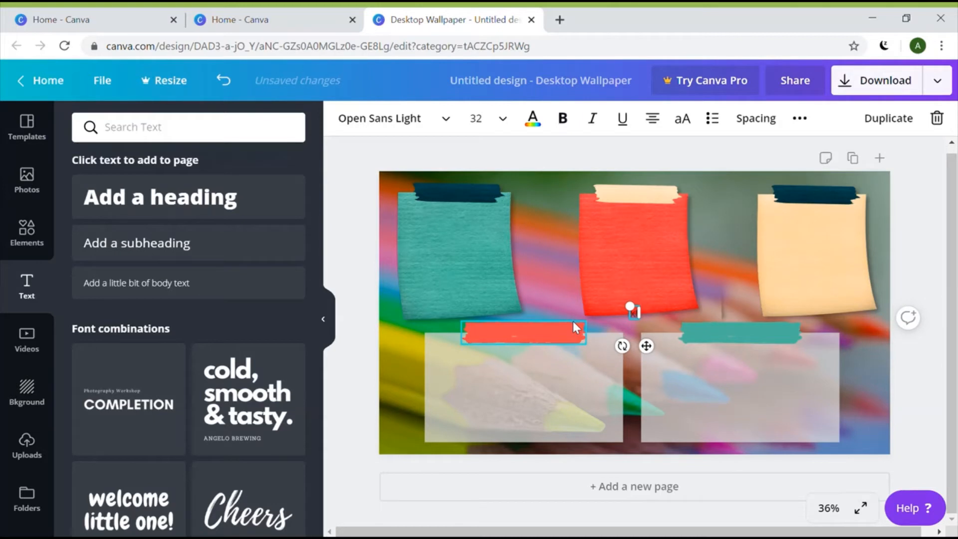
key("BackSpace")
type("MATH")
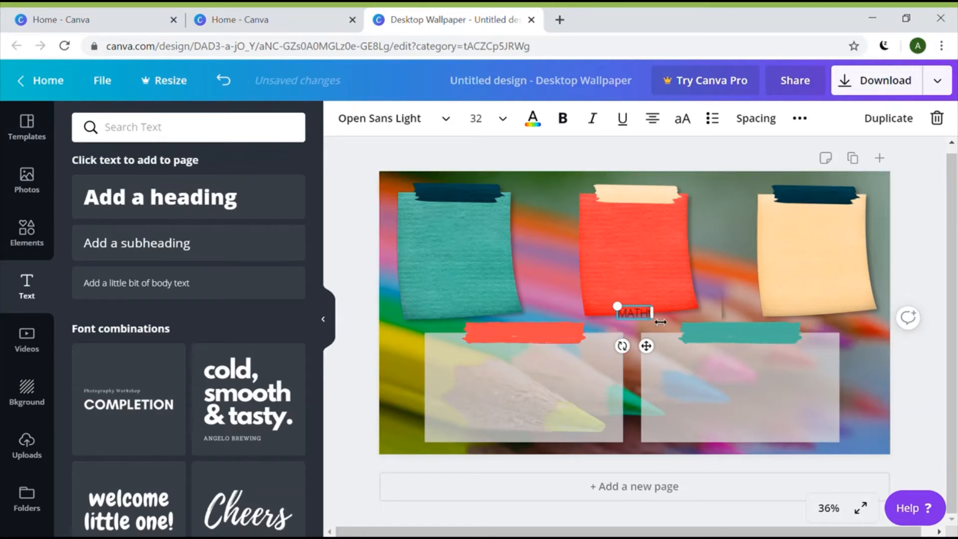
left_click_drag(652, 317, 672, 323)
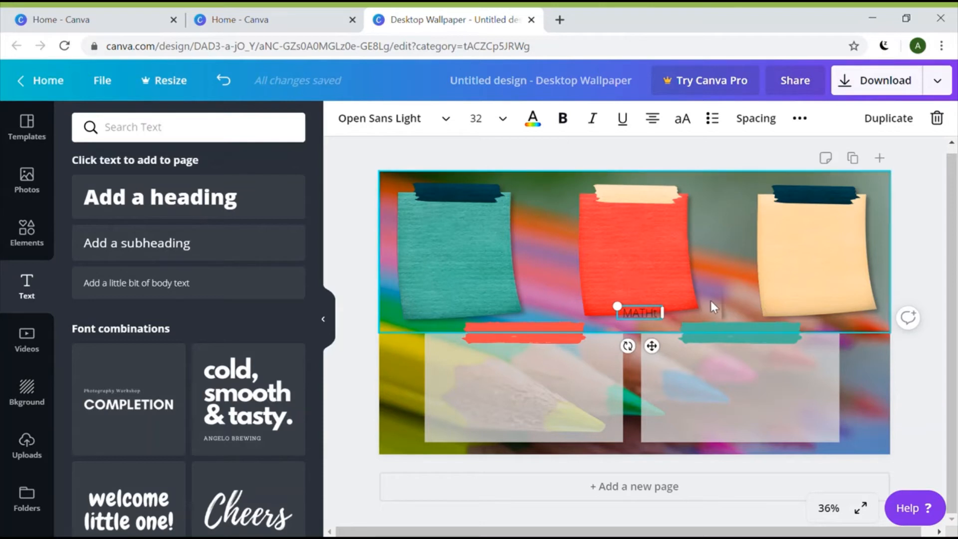
key("BackSpace")
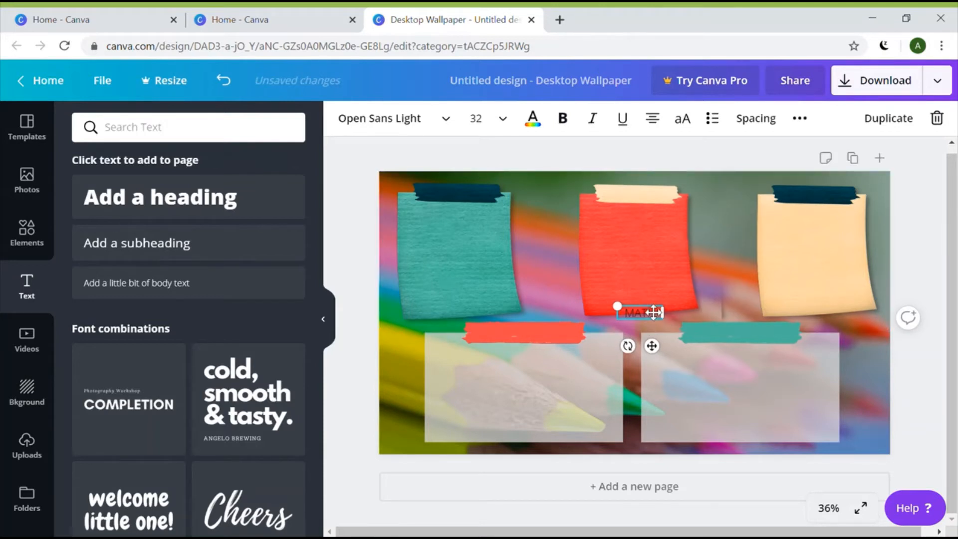
left_click_drag(648, 304, 469, 189)
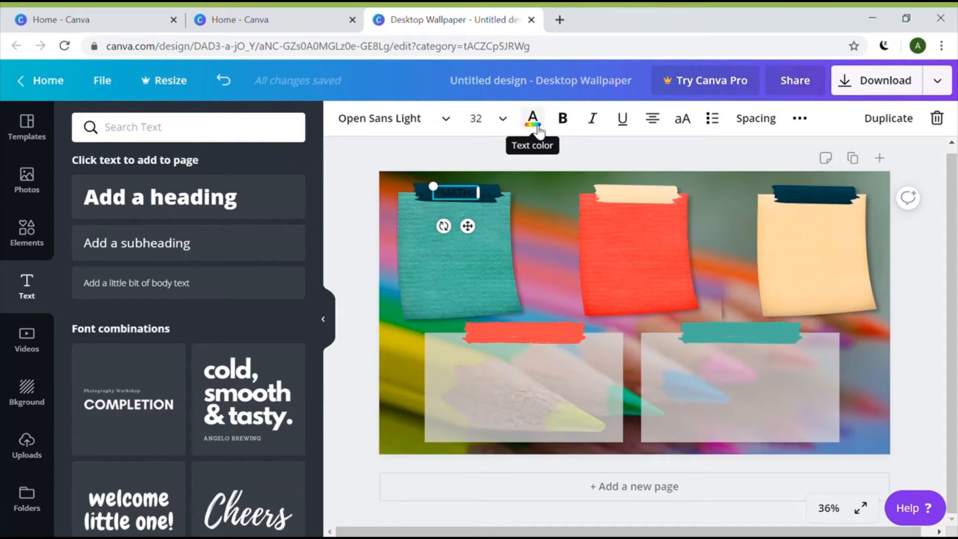
Make the MATH text tan and set its font to Montserrat Classic
left_click(533, 120)
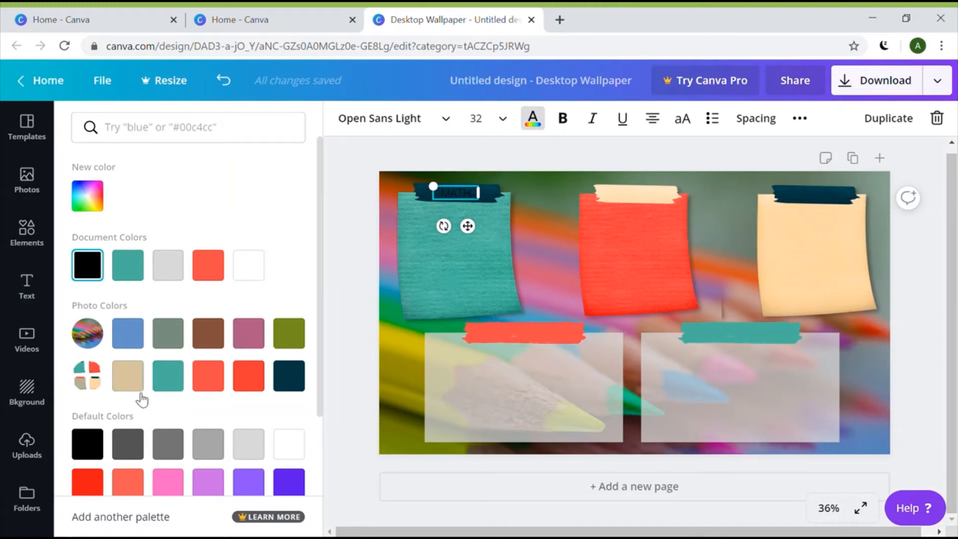
left_click(129, 381)
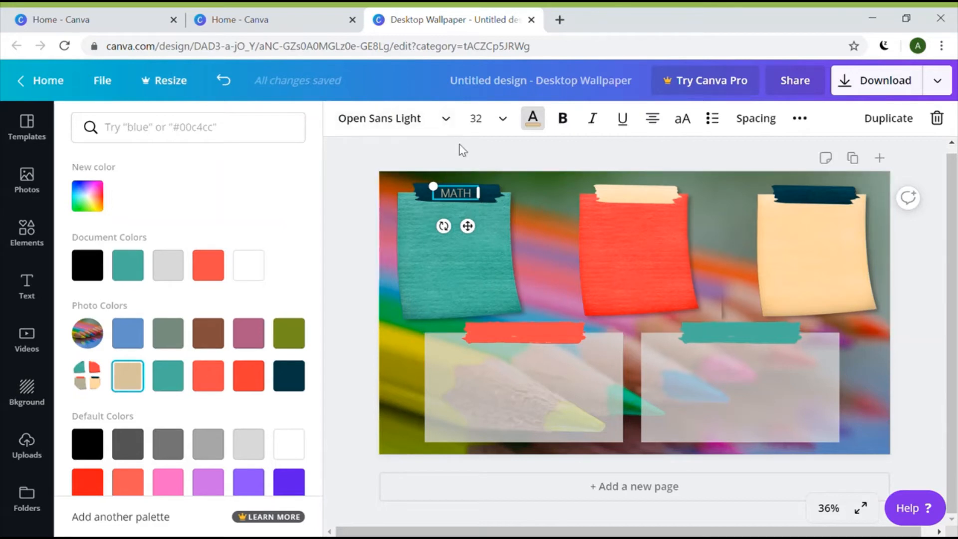
left_click(447, 119)
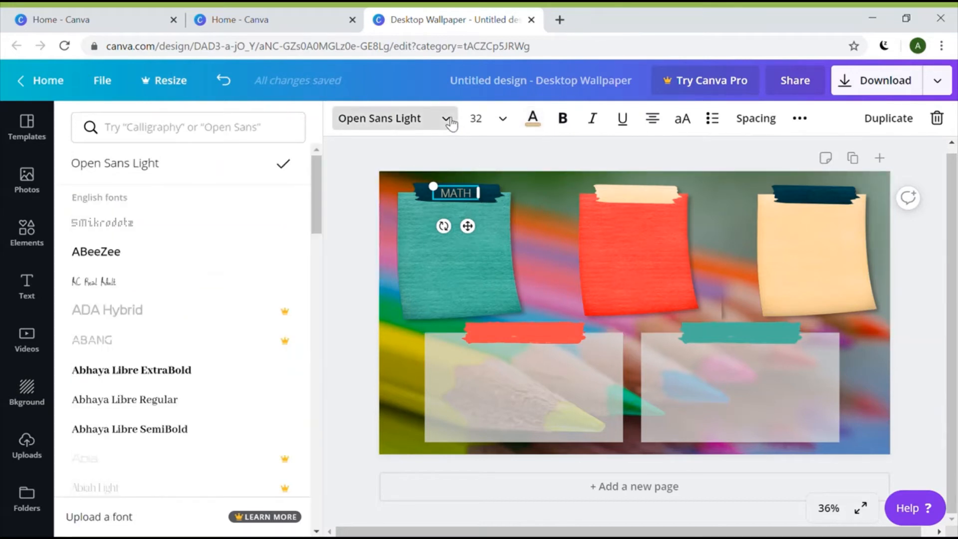
left_click(185, 133)
type("MONT")
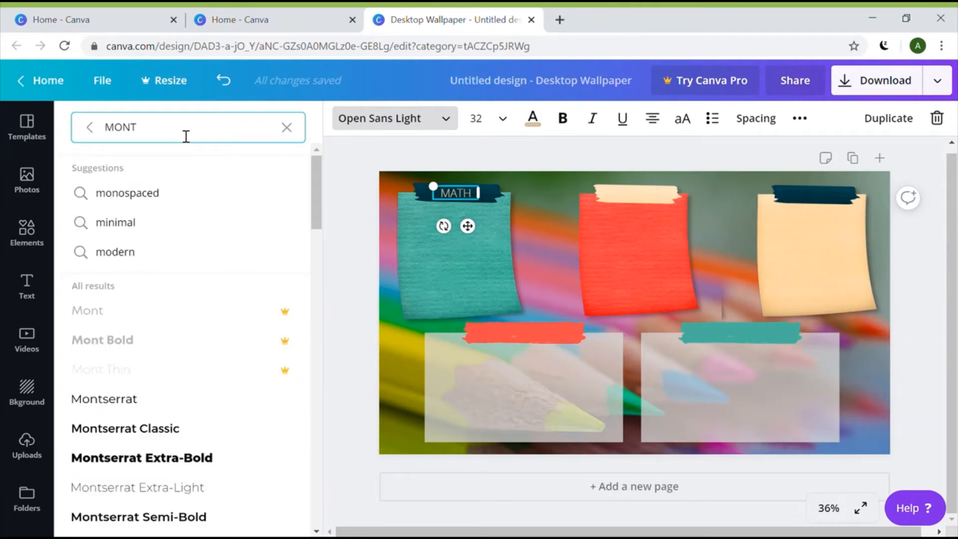
left_click(123, 430)
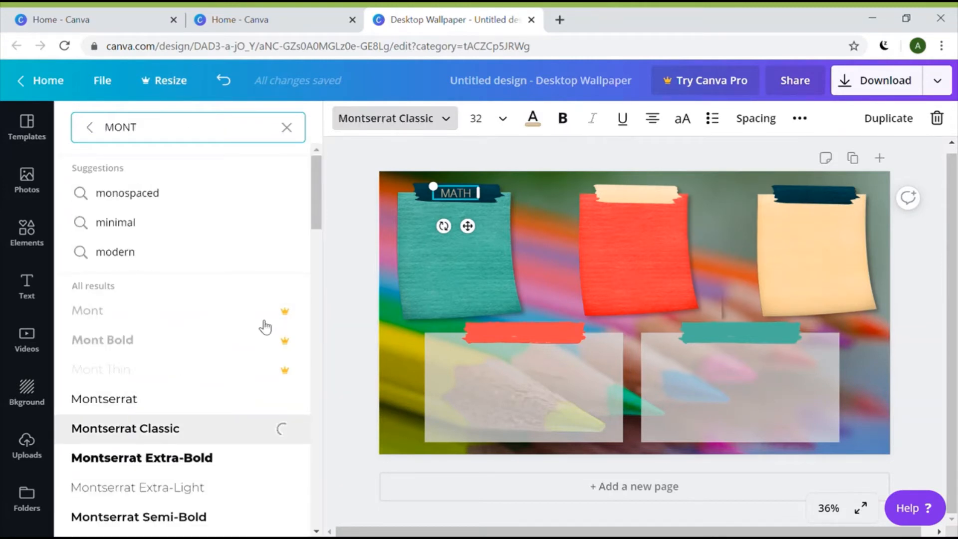
Set MATH to size 42 and widen its box so it fits one line
left_click(501, 119)
left_click(509, 345)
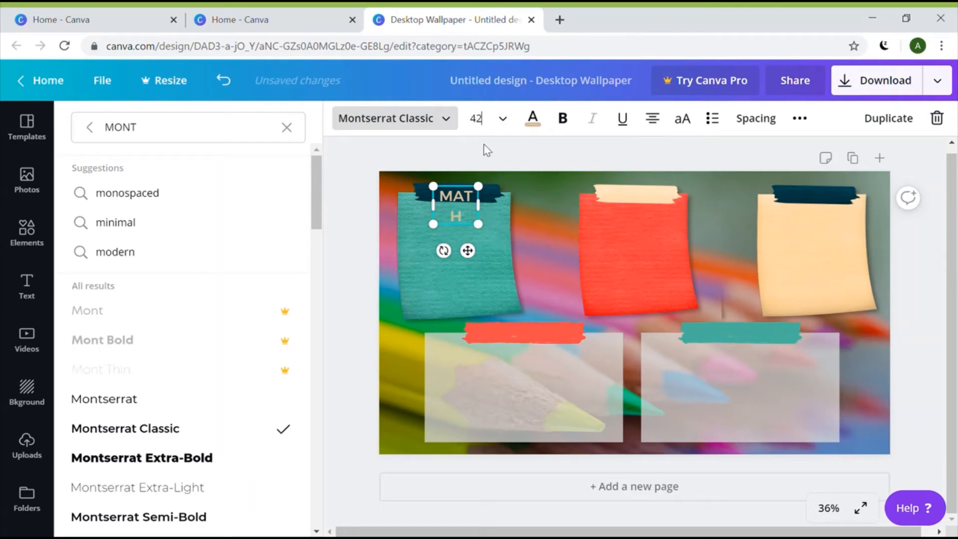
left_click(492, 132)
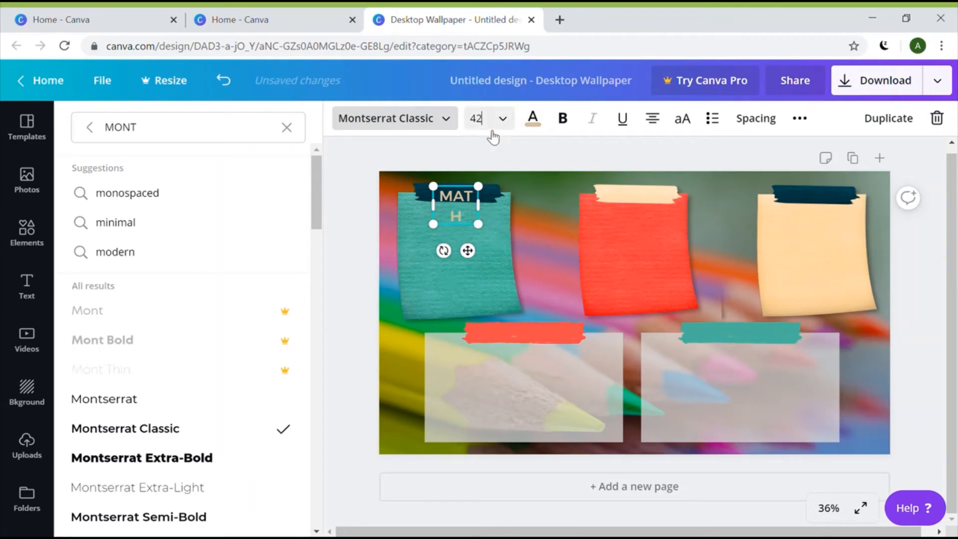
left_click_drag(486, 213, 483, 189)
left_click(552, 251)
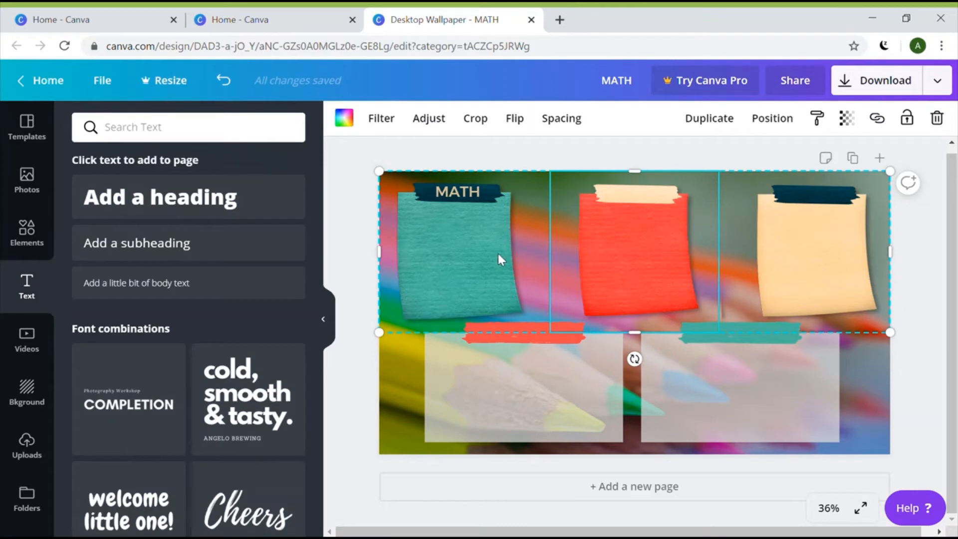
Duplicate the MATH label onto the red note's tape, retype it as READING and widen it
left_click(457, 196)
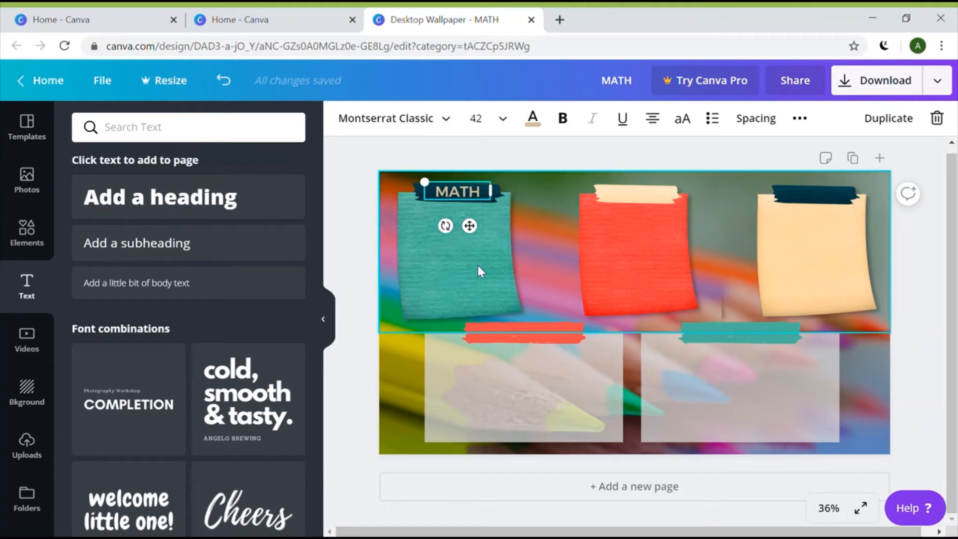
left_click(898, 125)
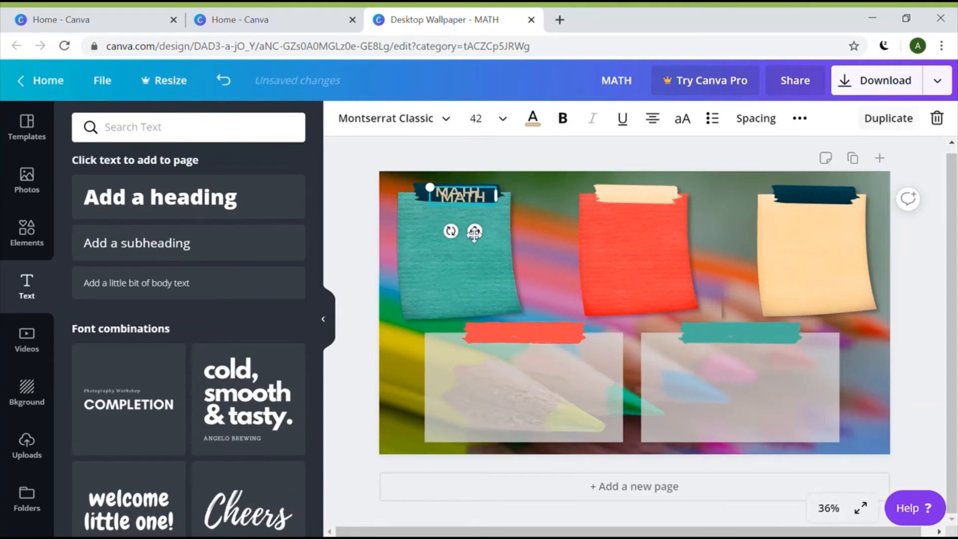
left_click_drag(474, 231, 641, 199)
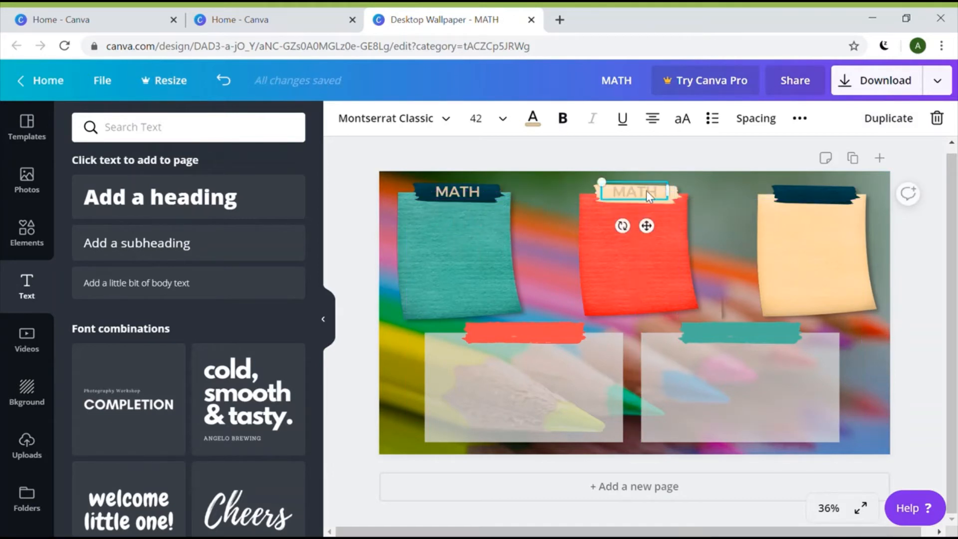
key("BackSpace")
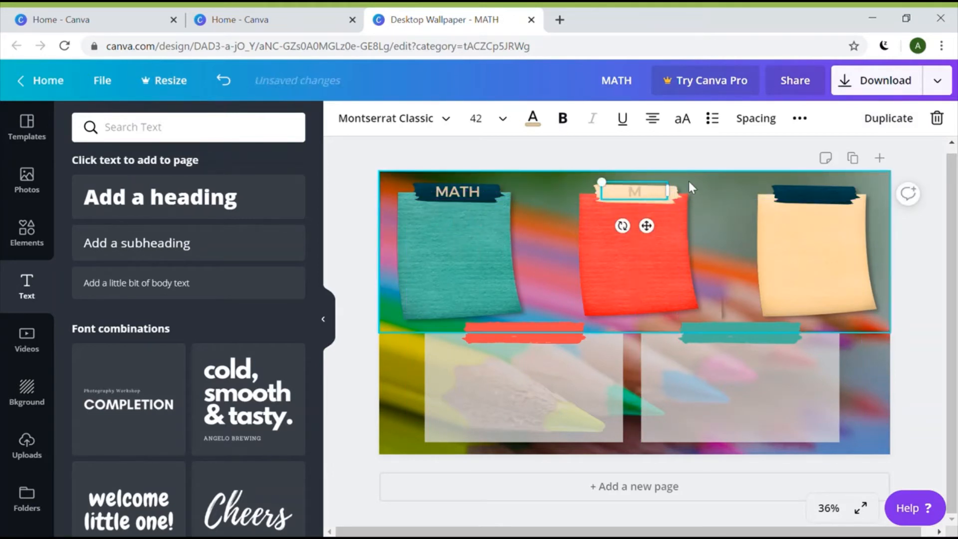
type("READING")
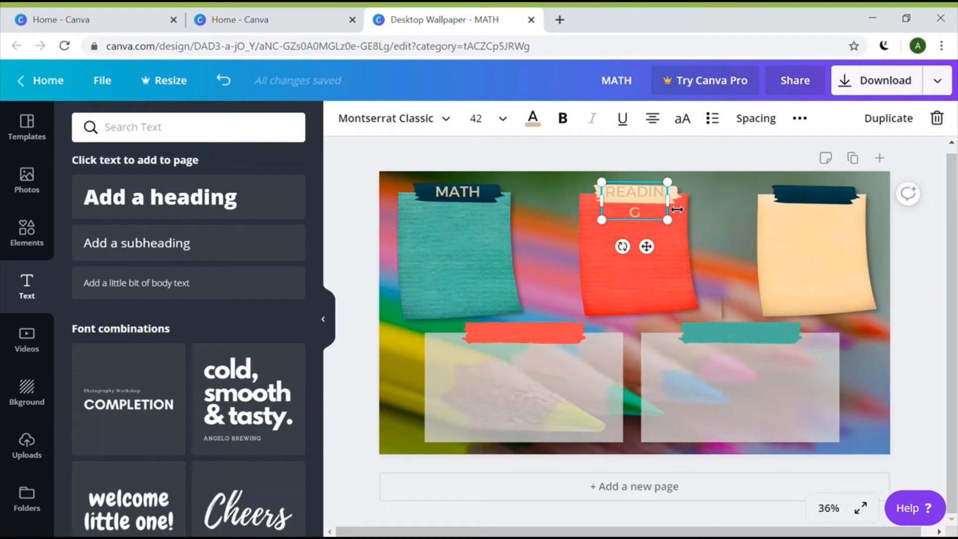
left_click_drag(676, 210, 665, 192)
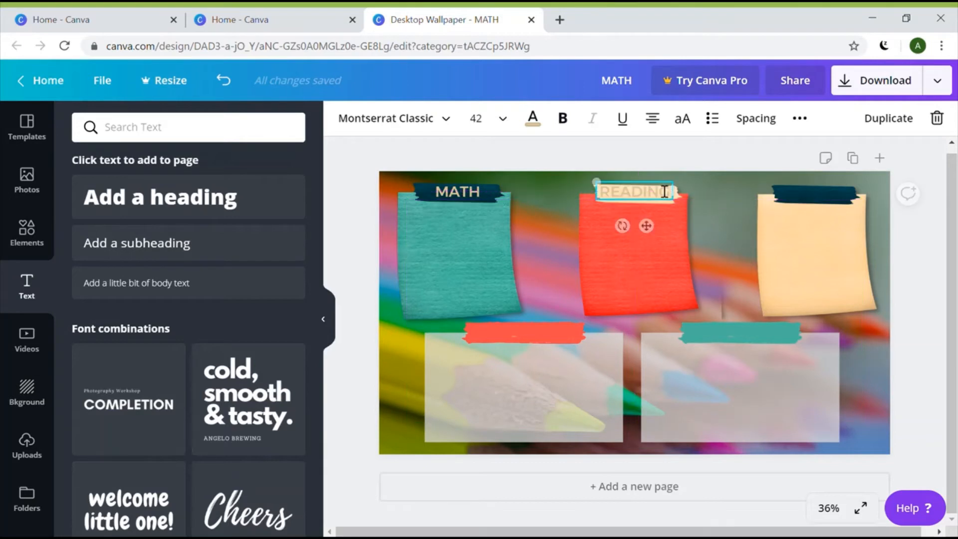
Change the READING label's text colour from beige to the teal document colour
left_click(534, 122)
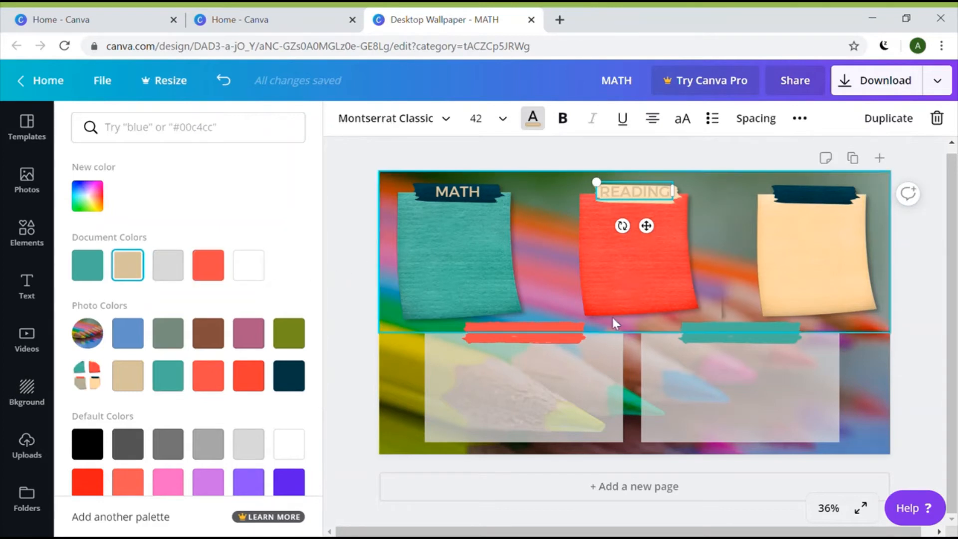
left_click(151, 139)
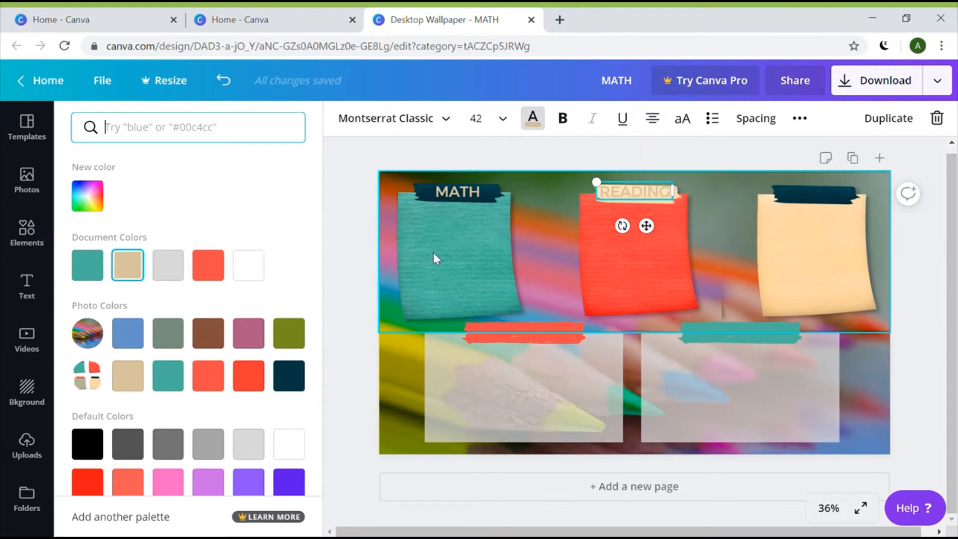
left_click(87, 265)
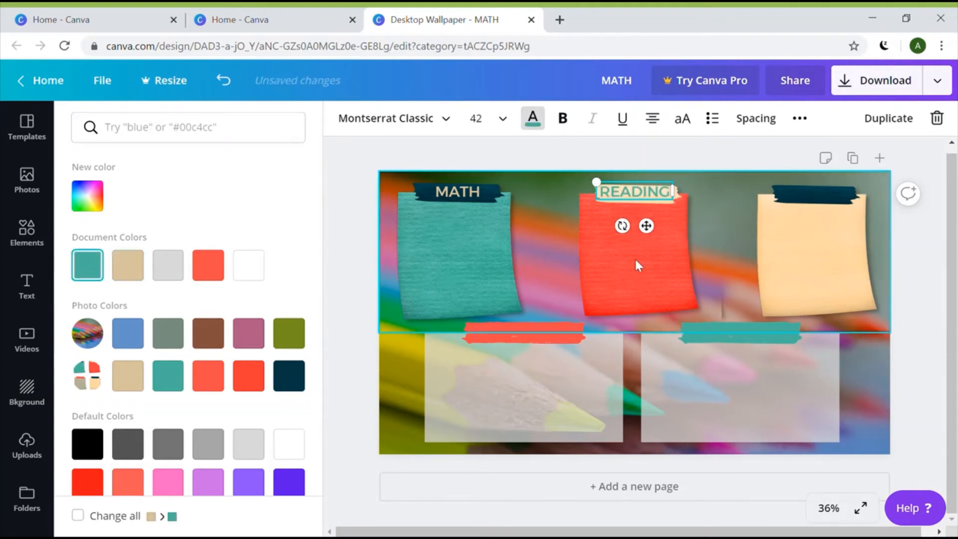
Duplicate READING into a red SCIENCE label on the beige note's tape, then copy it onto the lower-left tape
left_click(877, 129)
left_click_drag(645, 200, 819, 200)
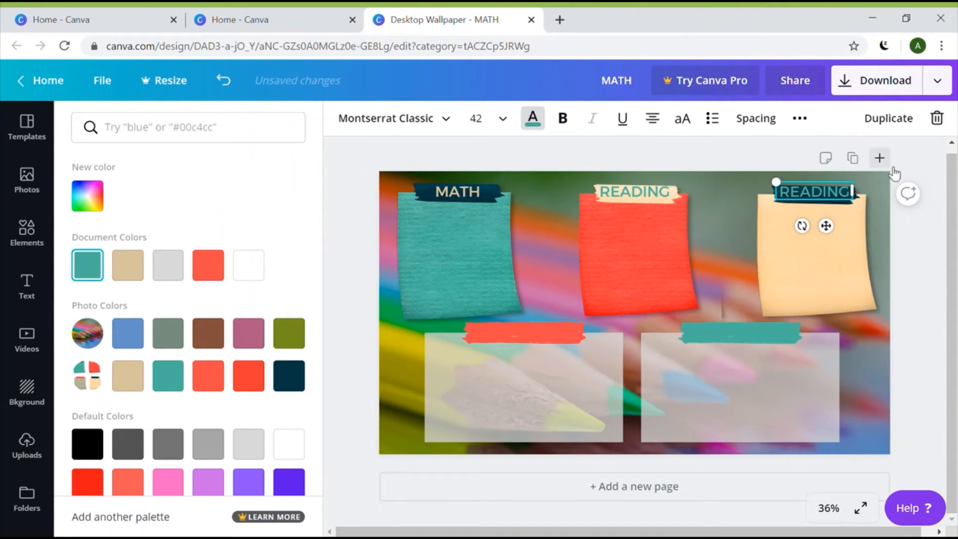
key("BackSpace")
key("BackSpace")
key("BackSpace")
key("BackSpace")
key("BackSpace")
key("BackSpace")
key("BackSpace")
type("S")
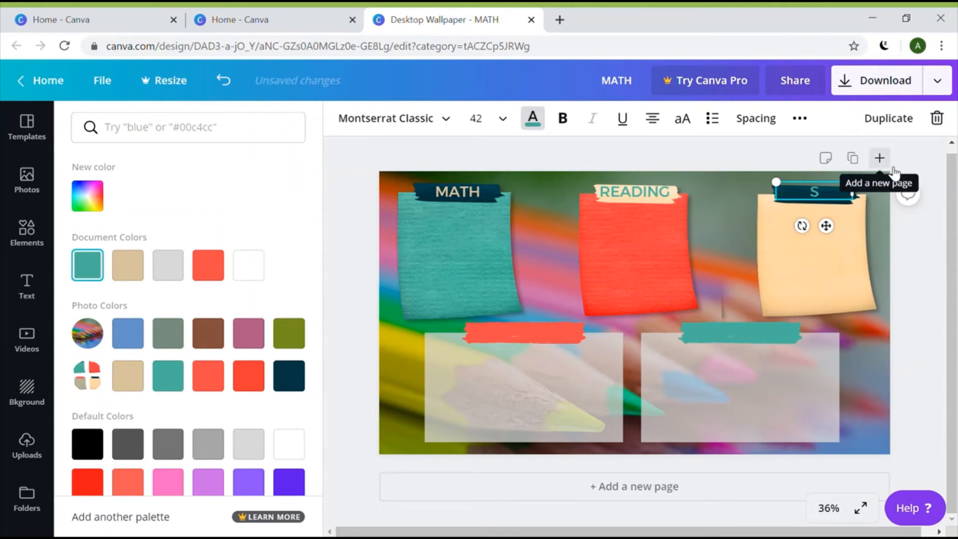
type("CIENCE")
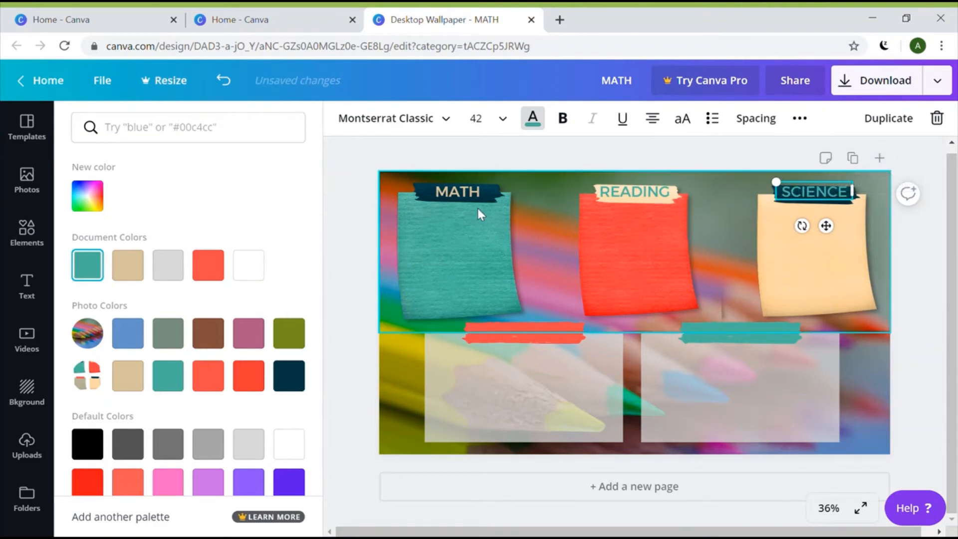
left_click(208, 264)
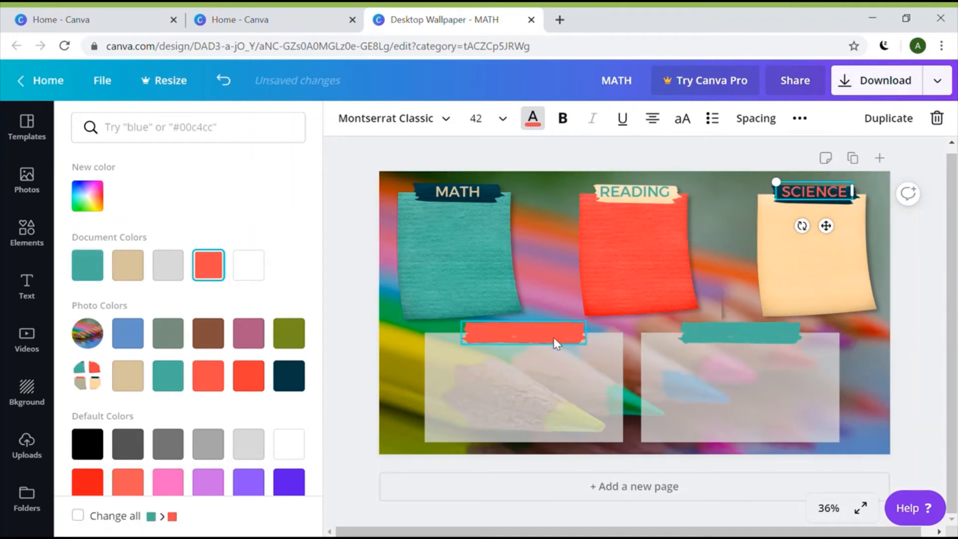
left_click(891, 127)
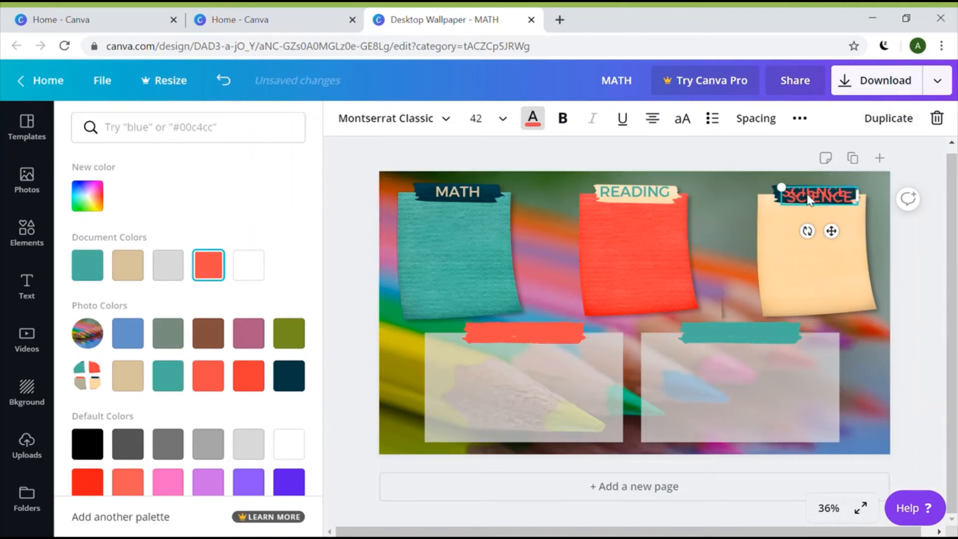
left_click_drag(809, 198, 519, 335)
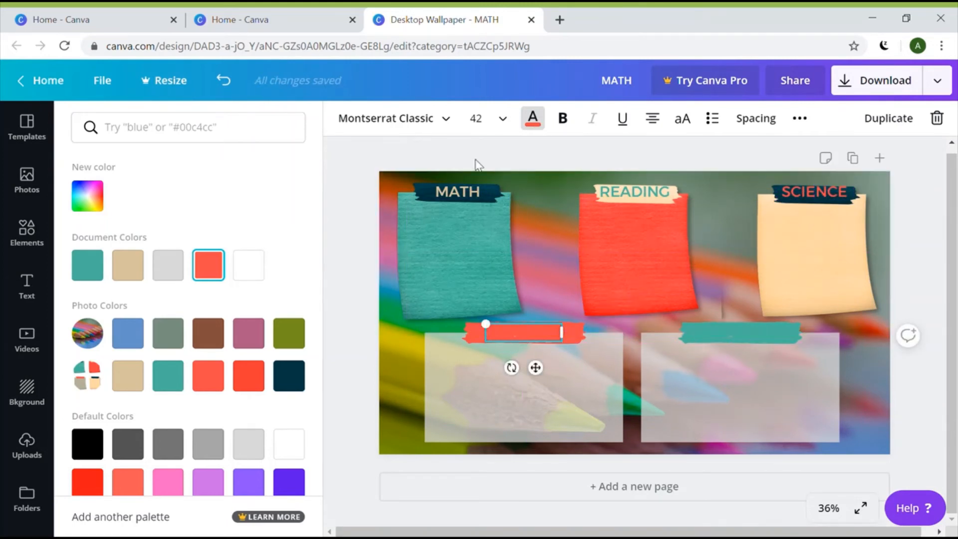
Turn the lower-left label copy beige and retype it as WATCH
left_click(141, 276)
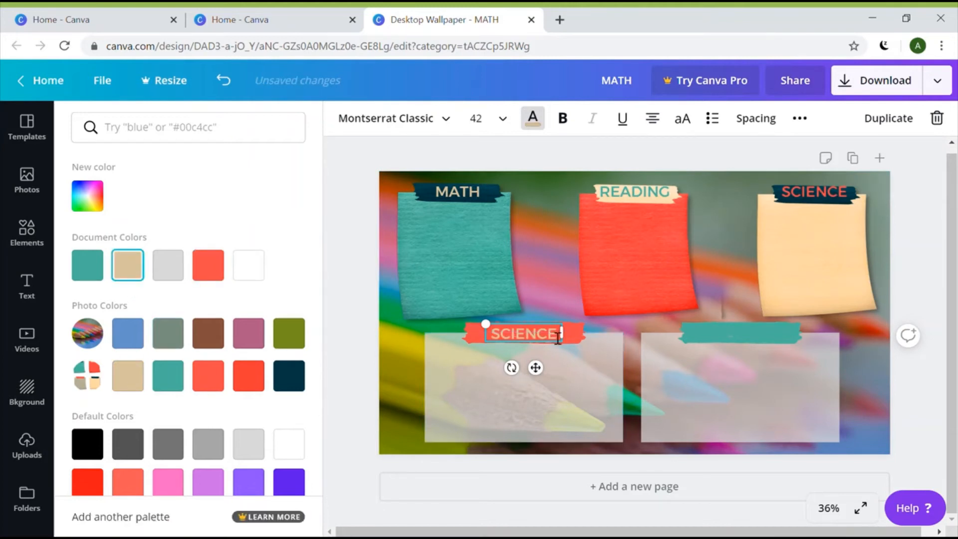
key("BackSpace")
key("BackSpace")
key("BackSpace")
key("BackSpace")
key("BackSpace")
key("BackSpace")
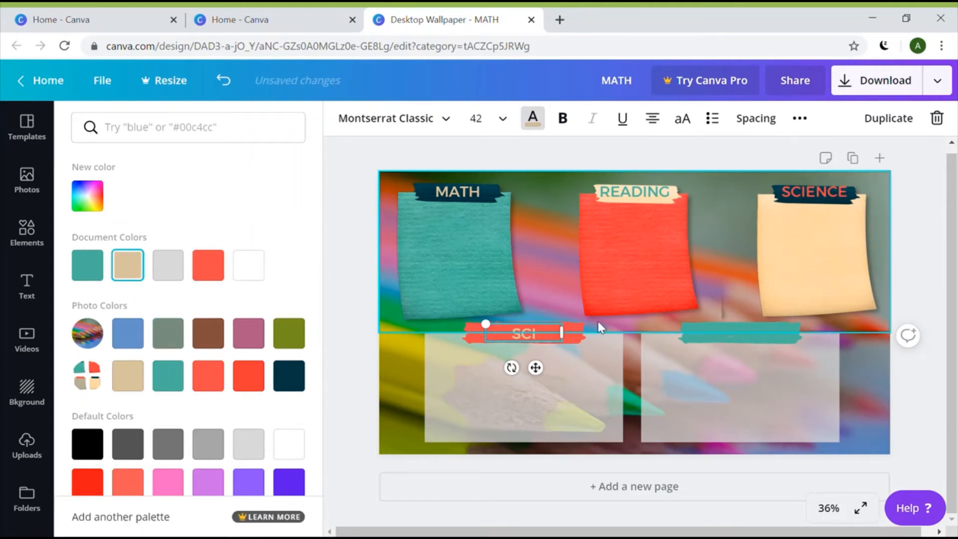
key("BackSpace")
type("WATCH")
Duplicate READING onto the teal tape as a coral CREATE label, aligned on the tape
left_click(621, 193)
left_click(884, 129)
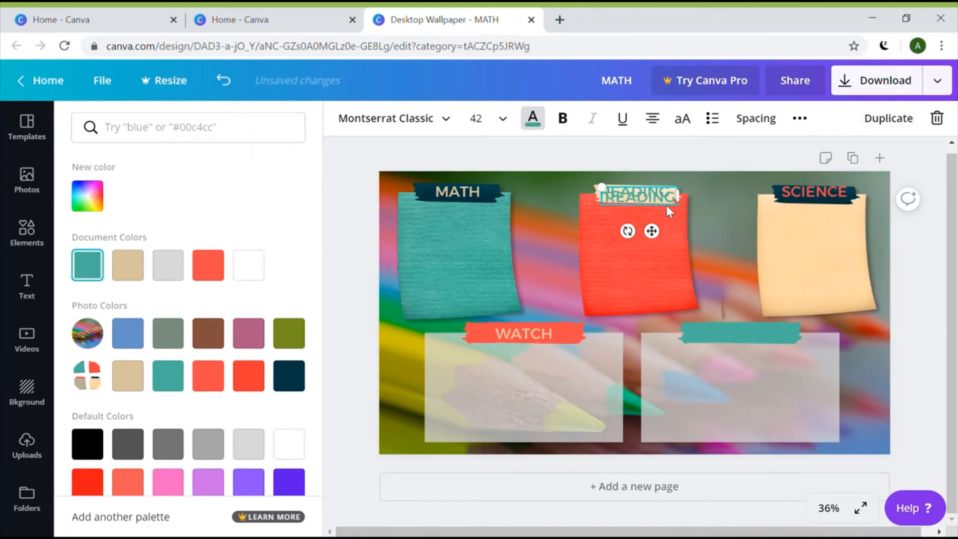
left_click_drag(655, 196, 671, 331)
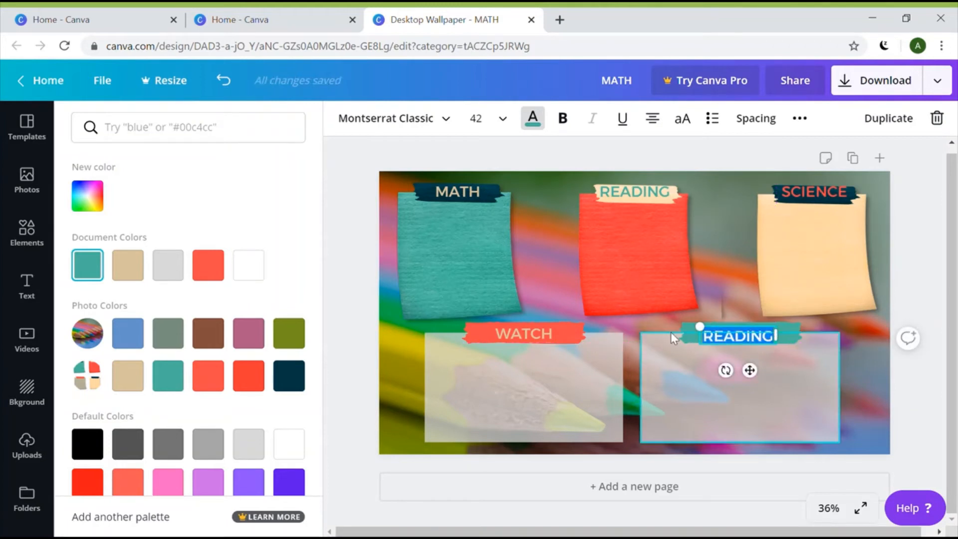
key("BackSpace")
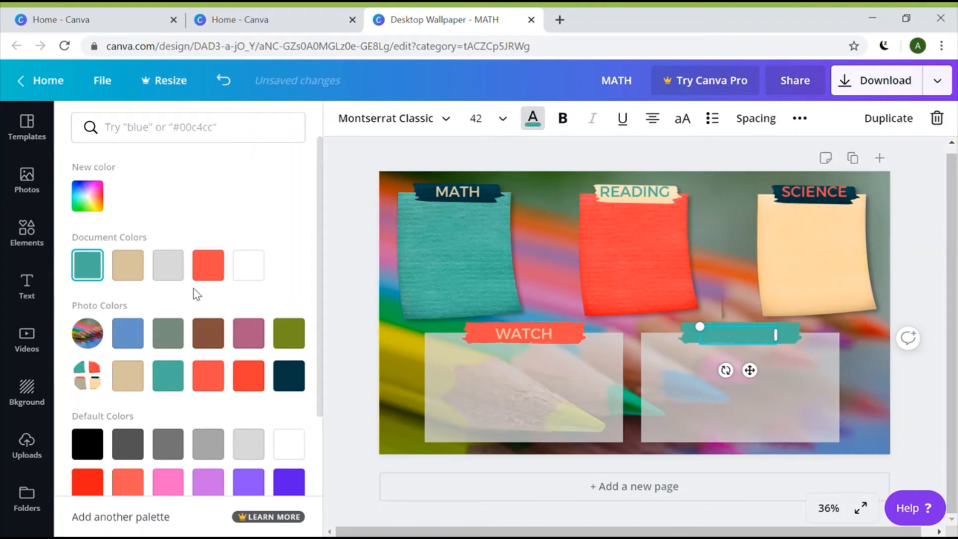
left_click(204, 278)
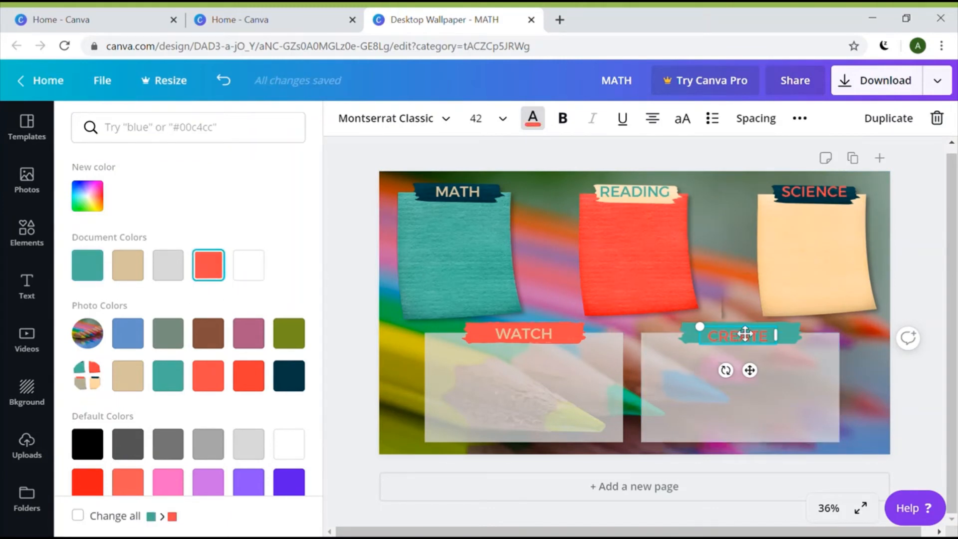
left_click_drag(745, 333, 745, 331)
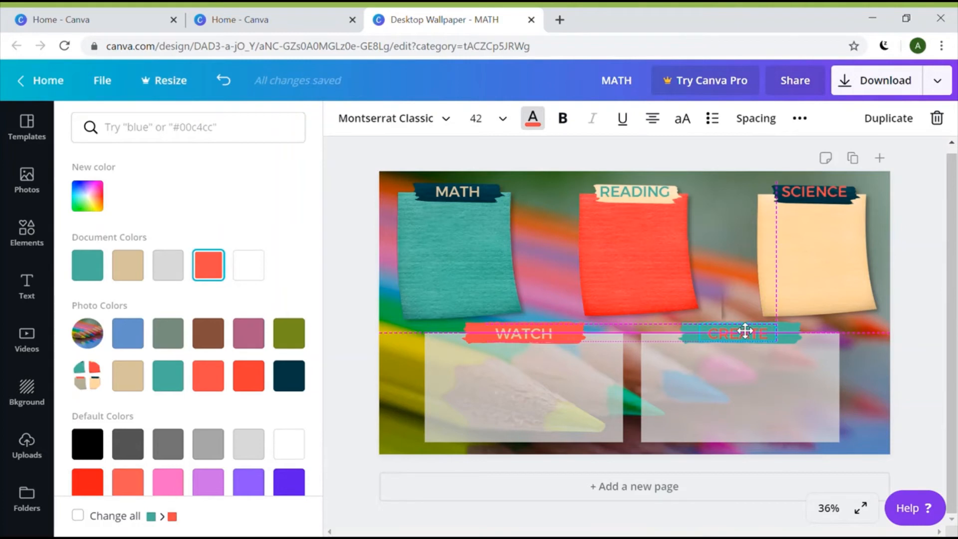
left_click_drag(745, 331, 745, 331)
Deselect the CREATE label and clear all selection to review the finished wallpaper
left_click(859, 391)
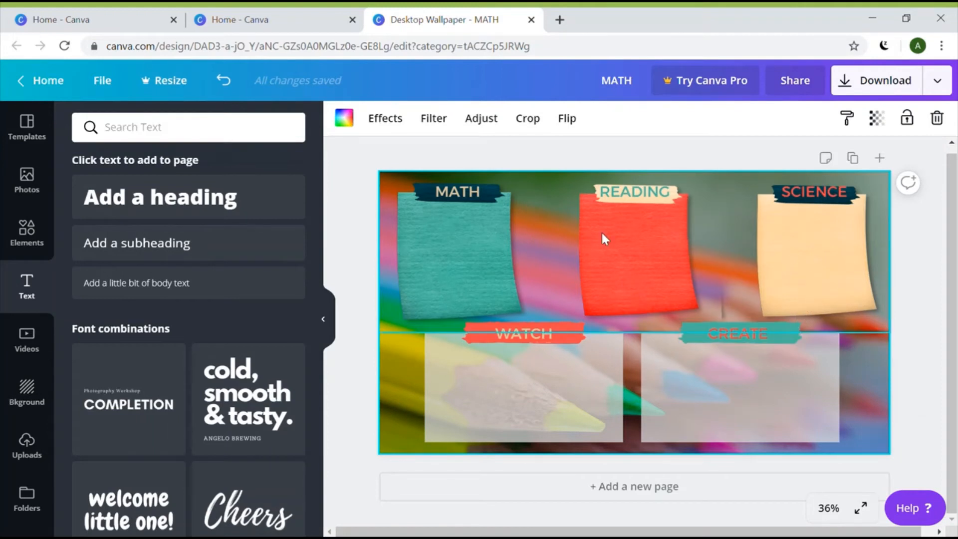
left_click(741, 341)
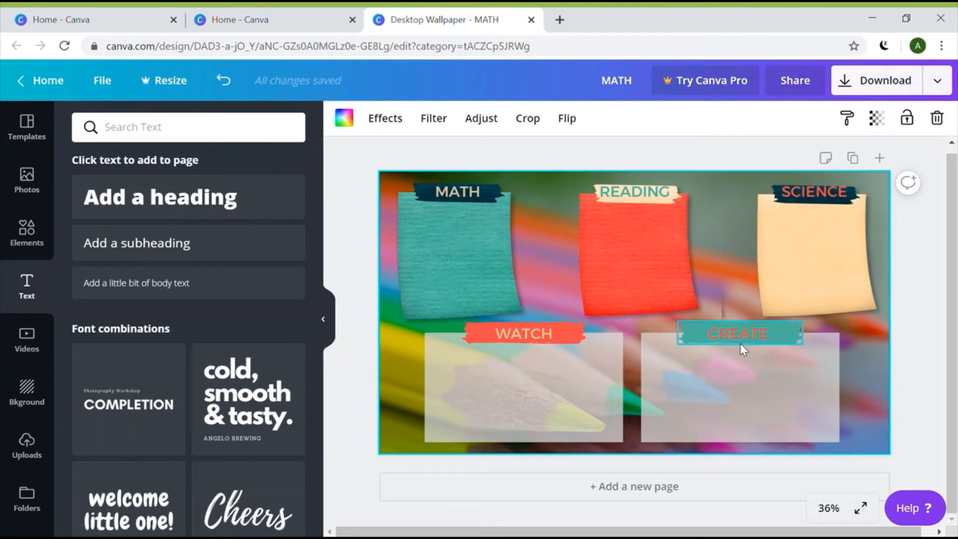
left_click(737, 348)
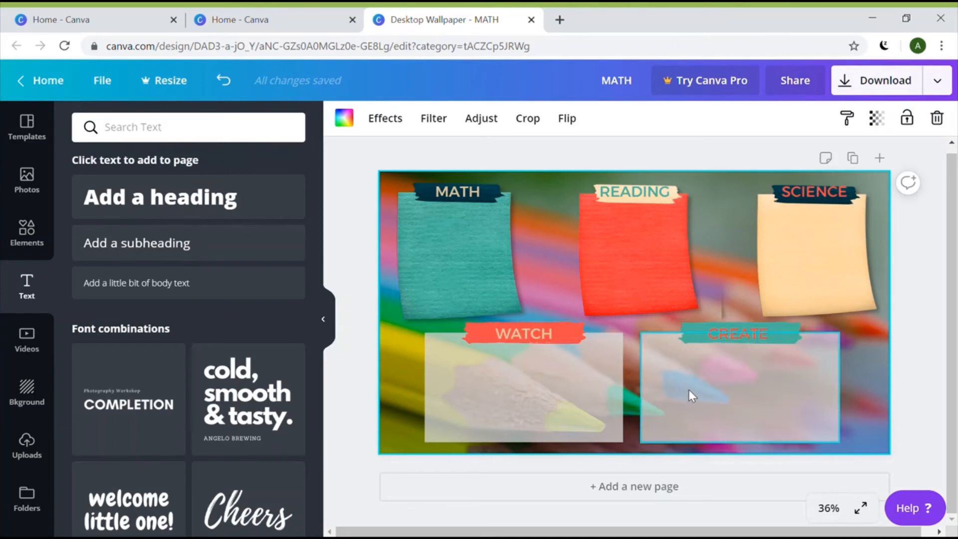
left_click(909, 327)
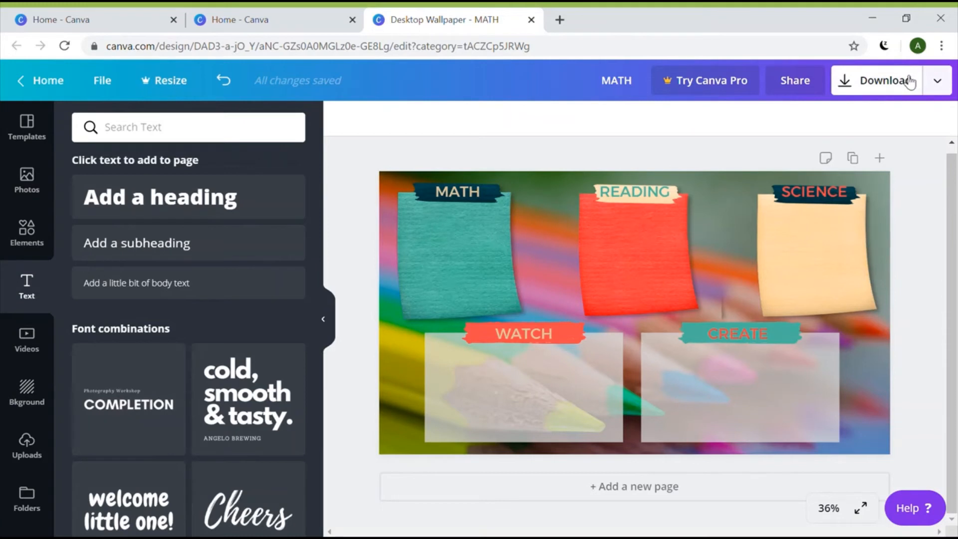
Download the design as a PNG image and dismiss the Canva Pro promotion
left_click(910, 81)
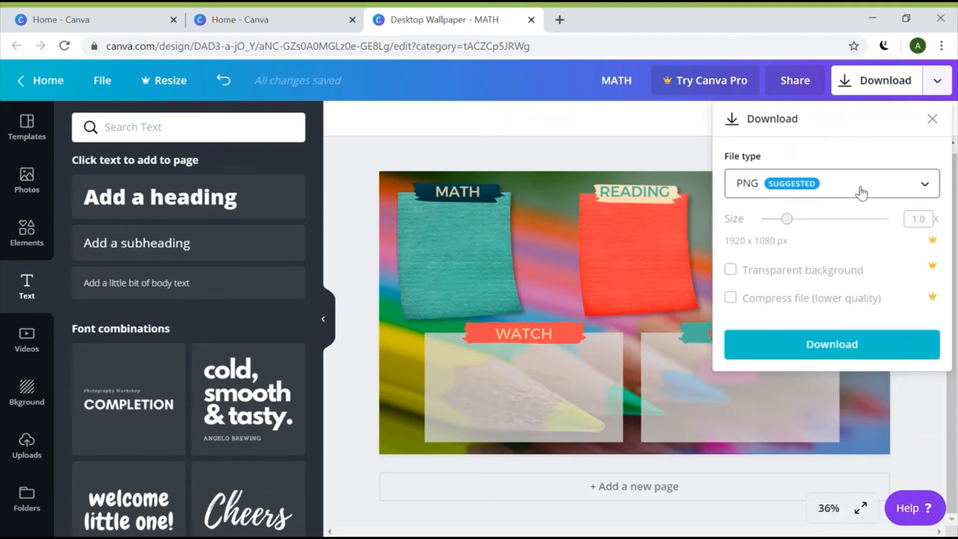
left_click(931, 190)
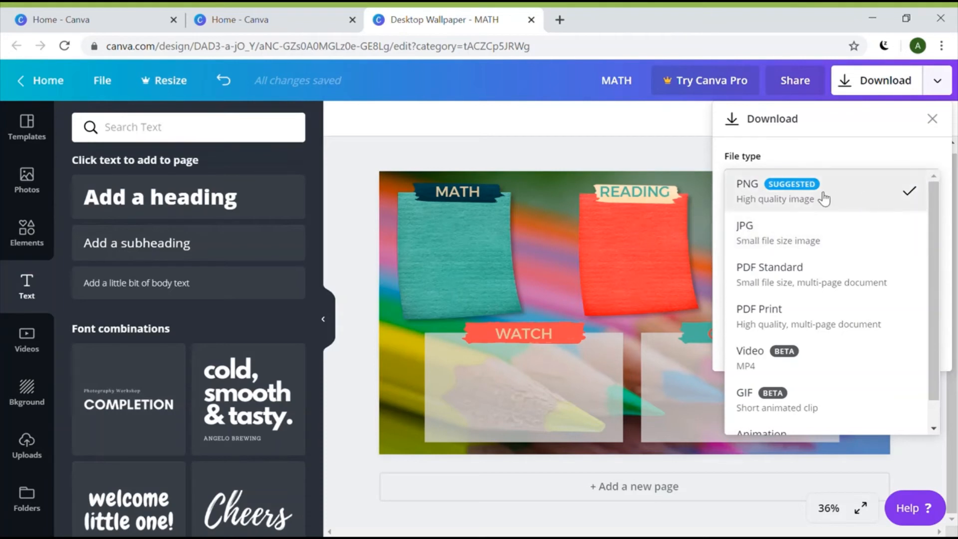
left_click(756, 197)
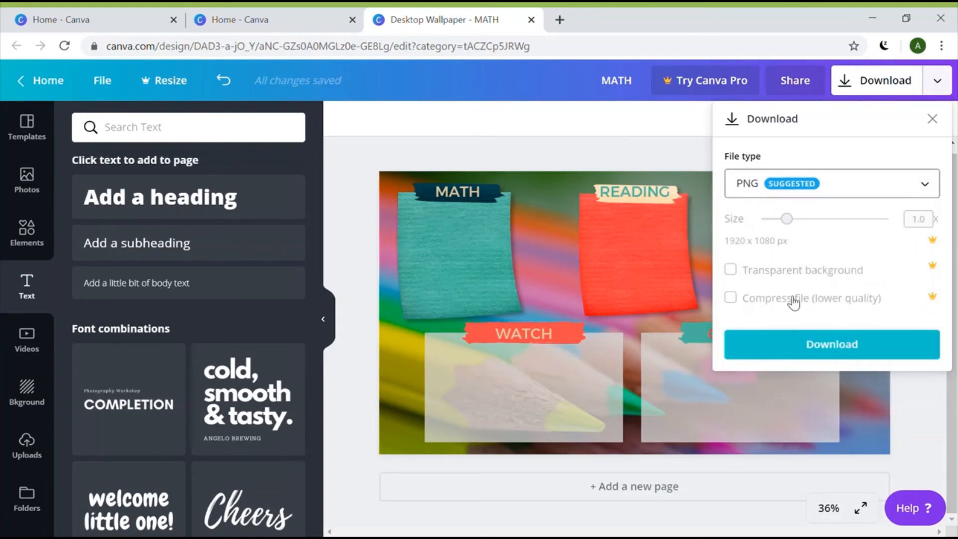
left_click(826, 349)
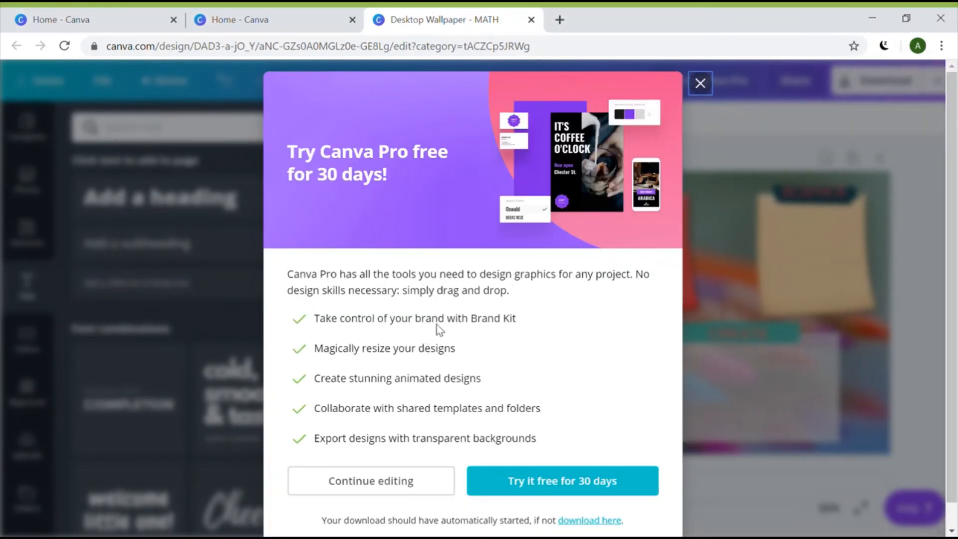
left_click(701, 84)
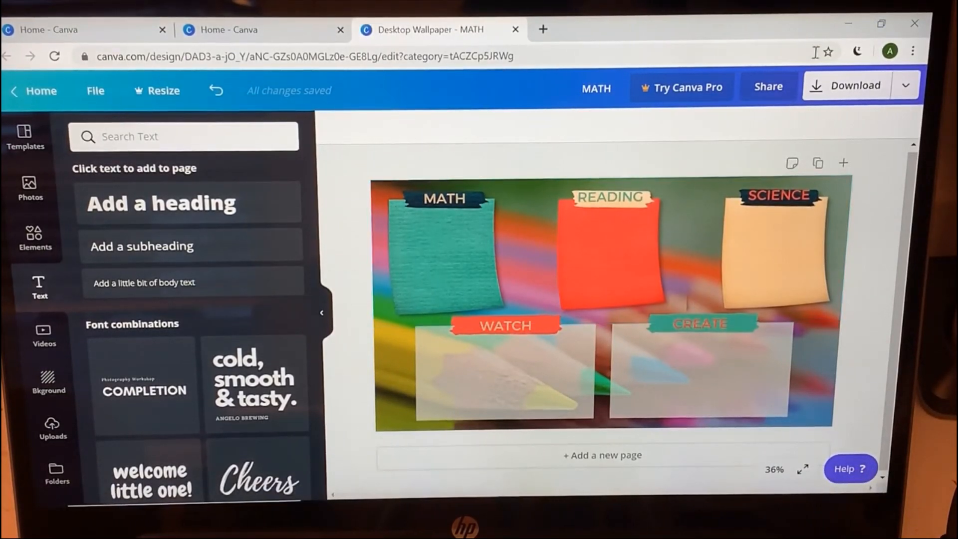
Minimize Chrome and open the desktop's Personalize background settings
left_click(849, 25)
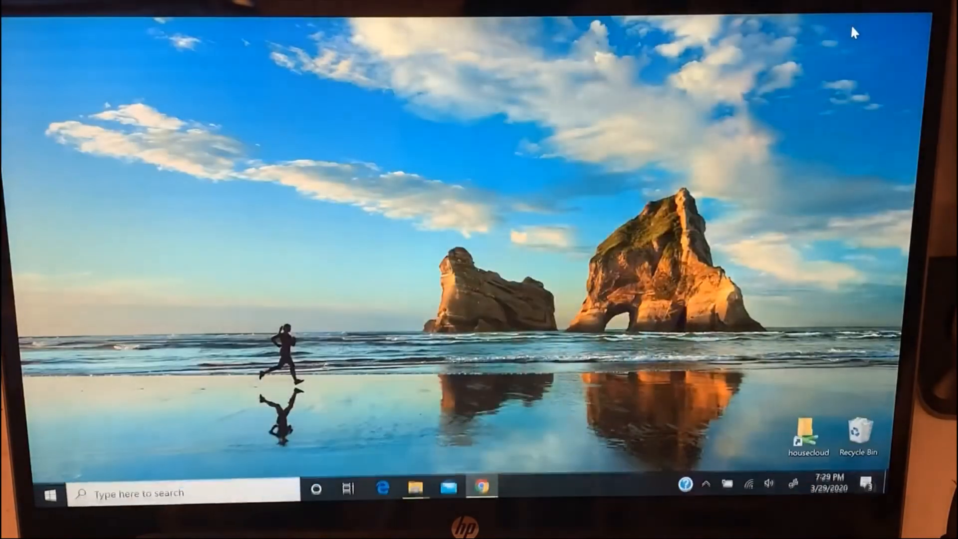
right_click(403, 317)
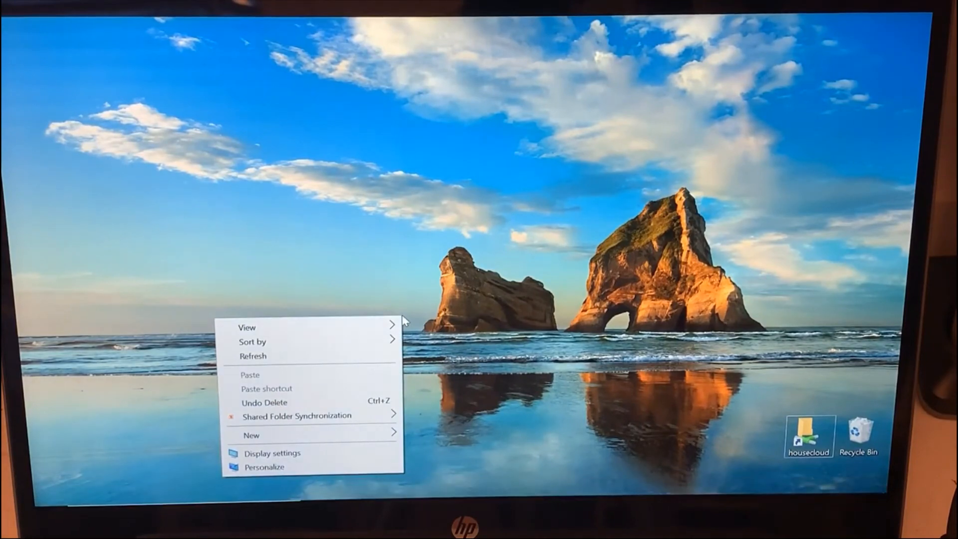
left_click(294, 468)
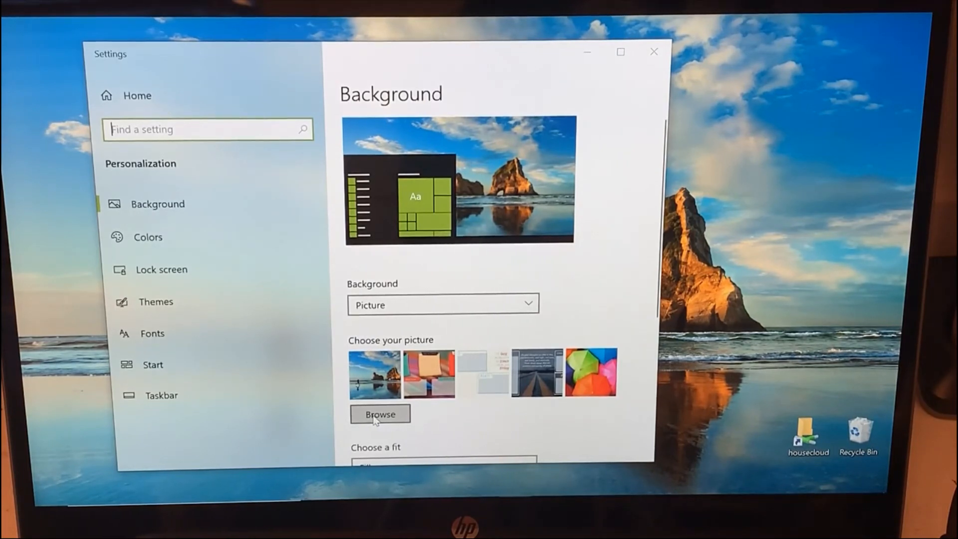
Set the sticky-notes picture as the desktop background, close Settings, and return to Chrome
left_click(424, 381)
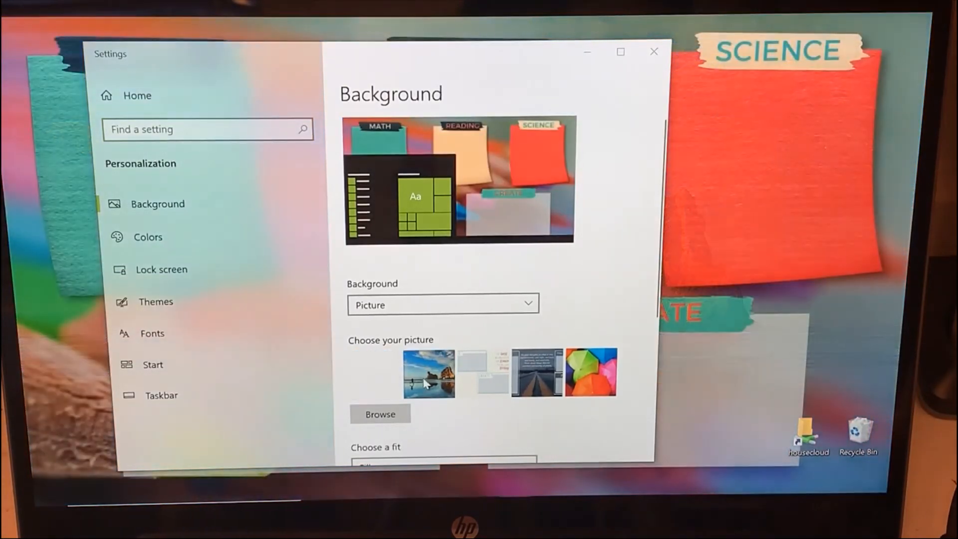
left_click(655, 52)
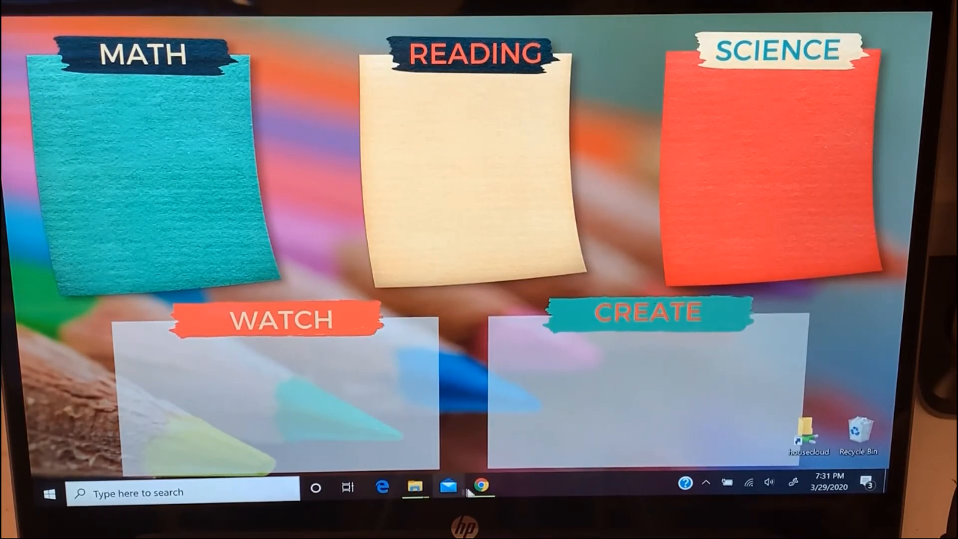
left_click(482, 485)
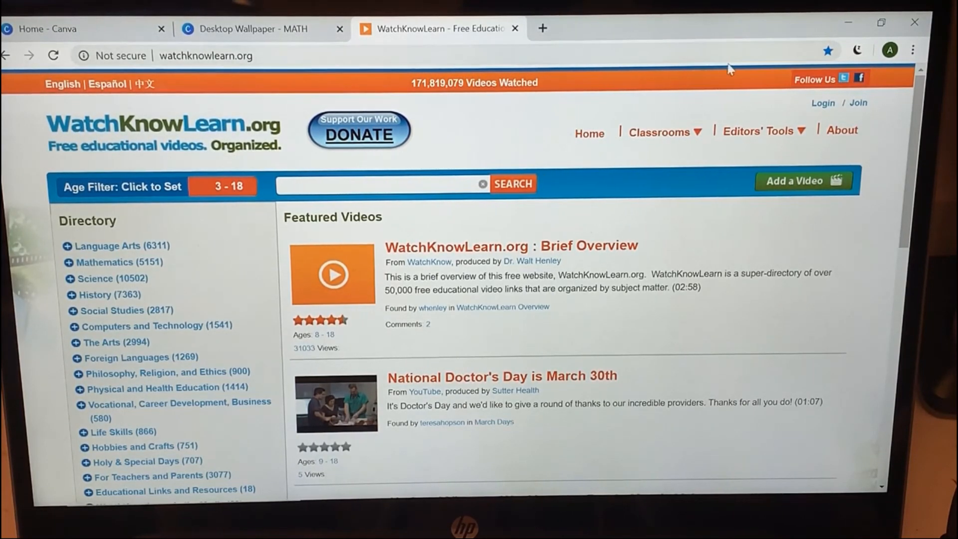
Restore Chrome to a smaller window, drag the site link to the desktop, then delete it
left_click(882, 24)
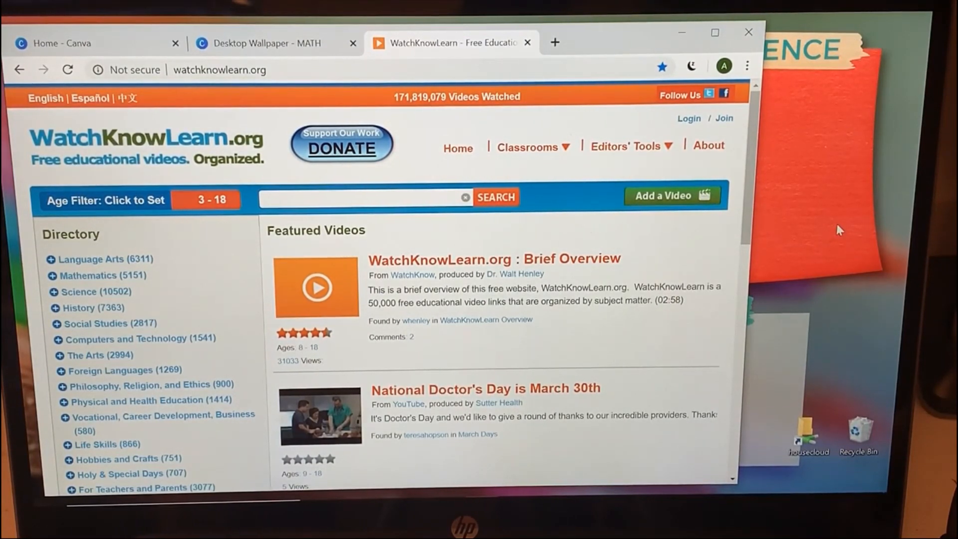
left_click(292, 75)
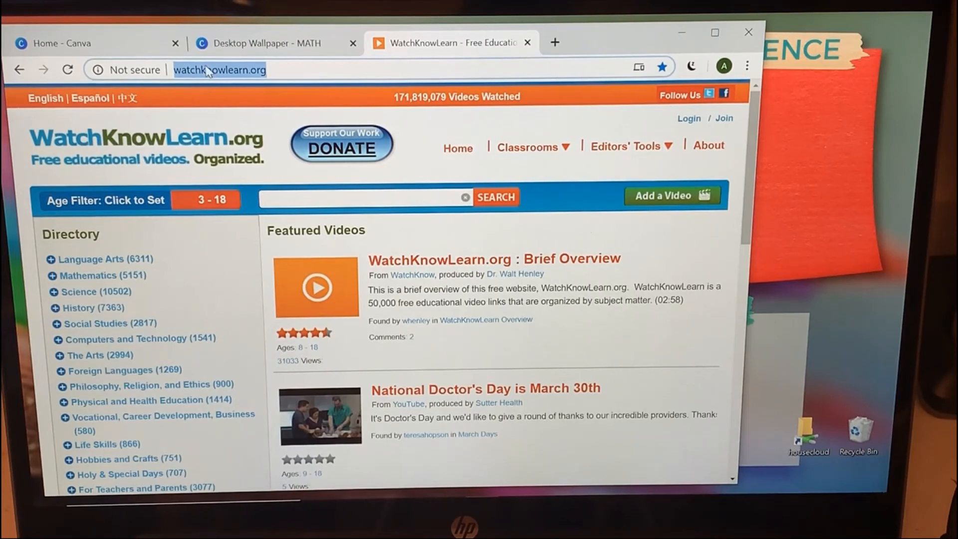
left_click_drag(207, 74, 803, 122)
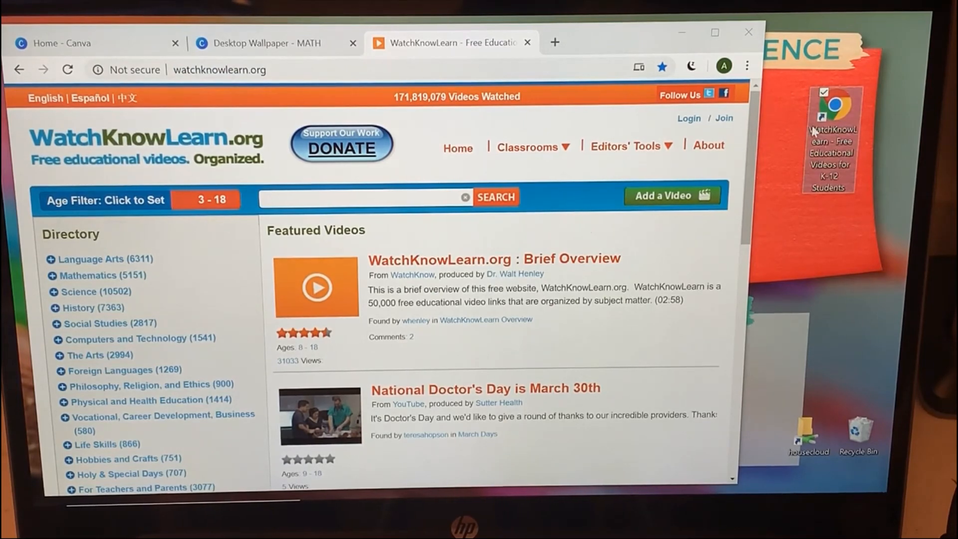
right_click(834, 150)
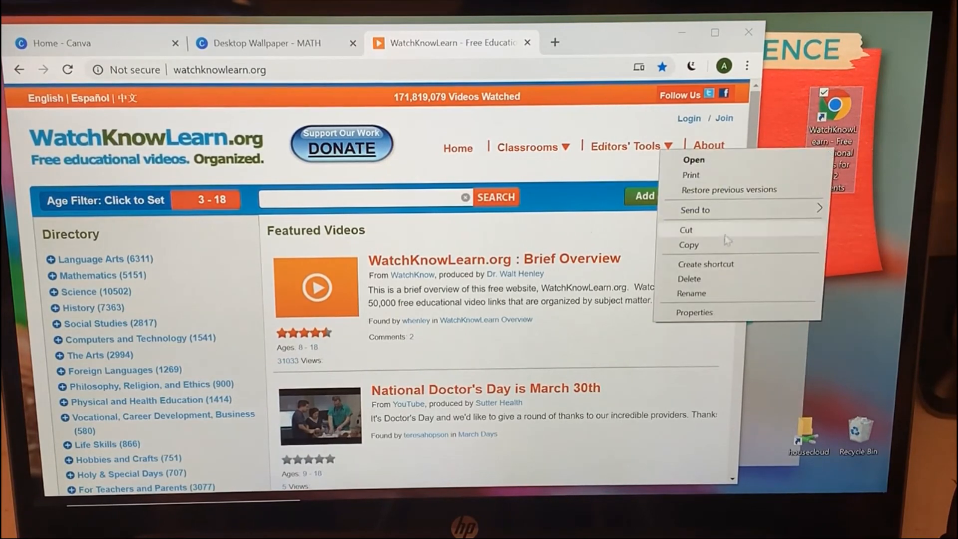
left_click(699, 279)
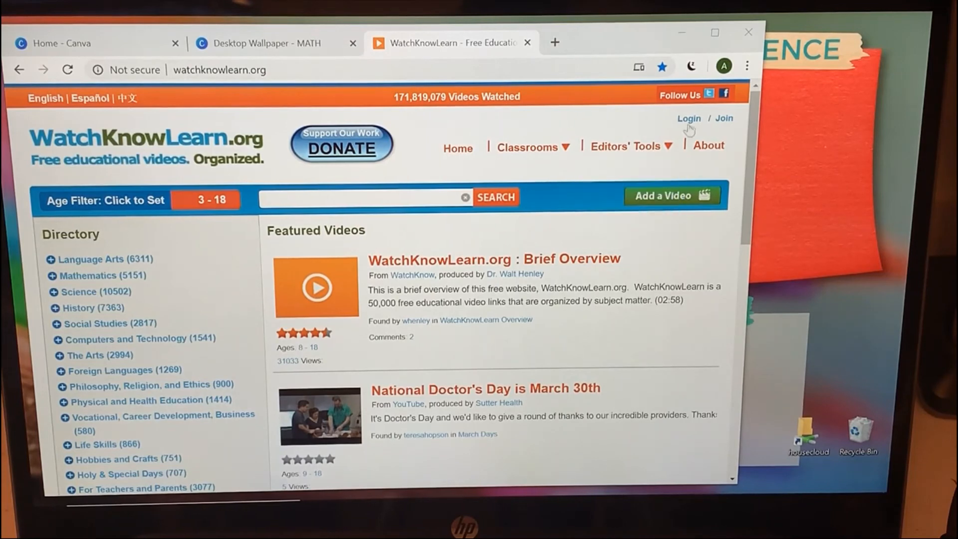
Start creating a shortcut for the WatchKnowLearn page via More tools > Create shortcut
left_click(746, 68)
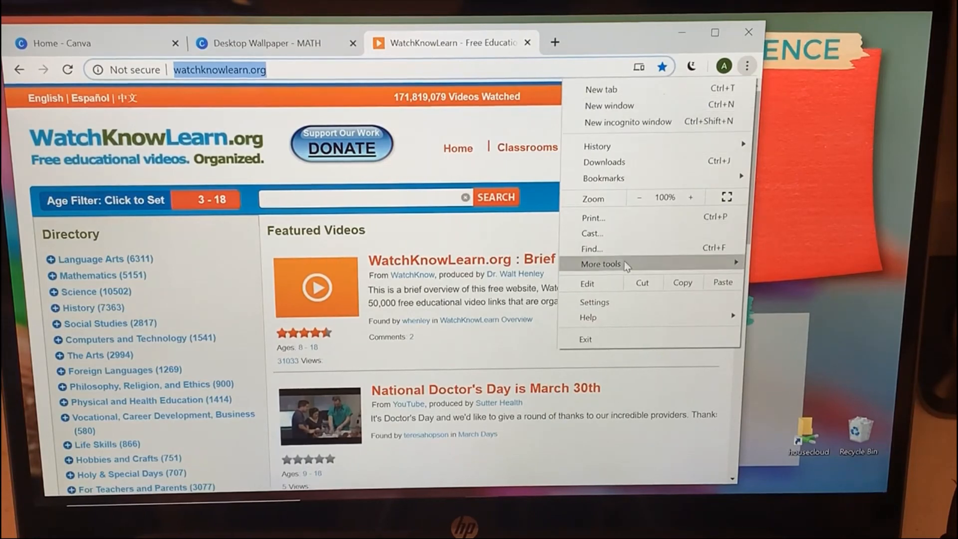
mouse_move(626, 264)
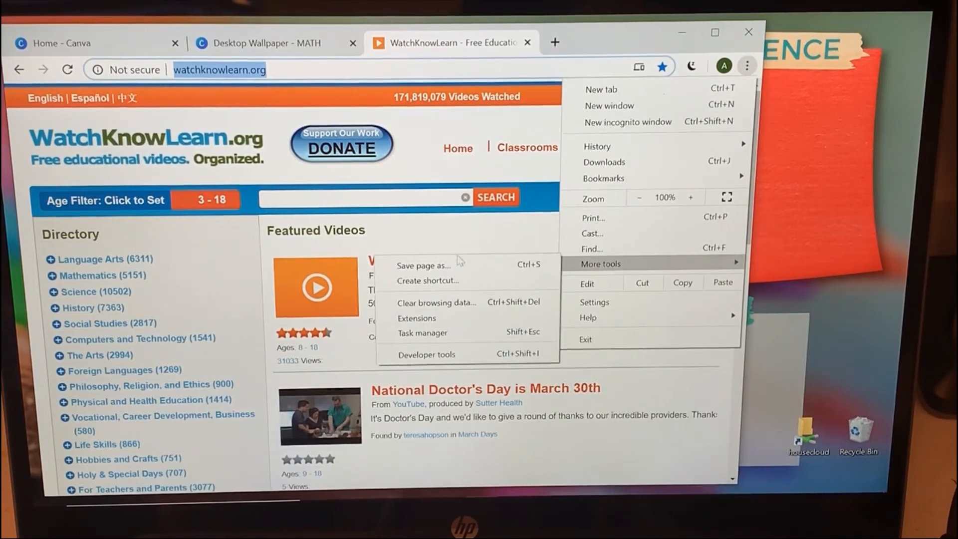
left_click(439, 280)
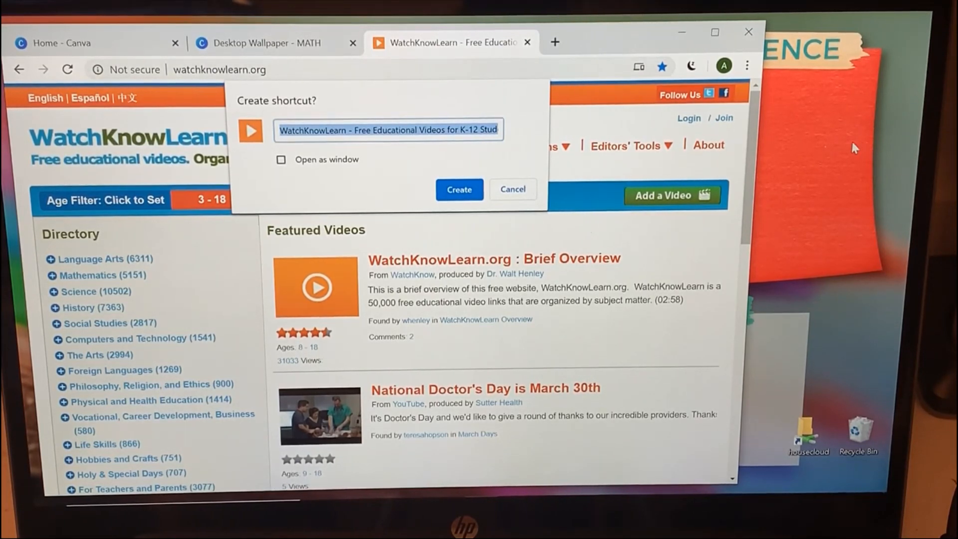
Create the WatchKnowLearn shortcut with Open as window left off, then minimize Chrome
left_click(311, 162)
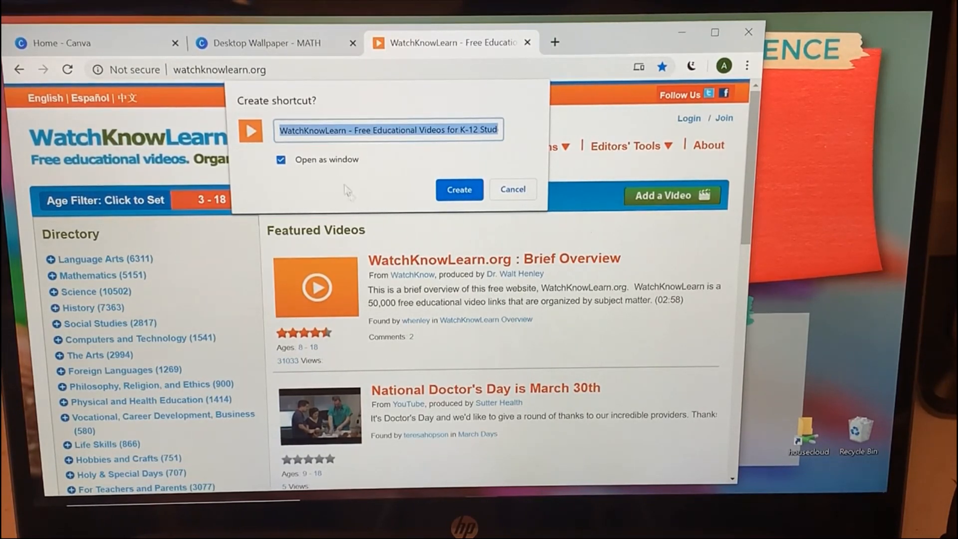
left_click(327, 160)
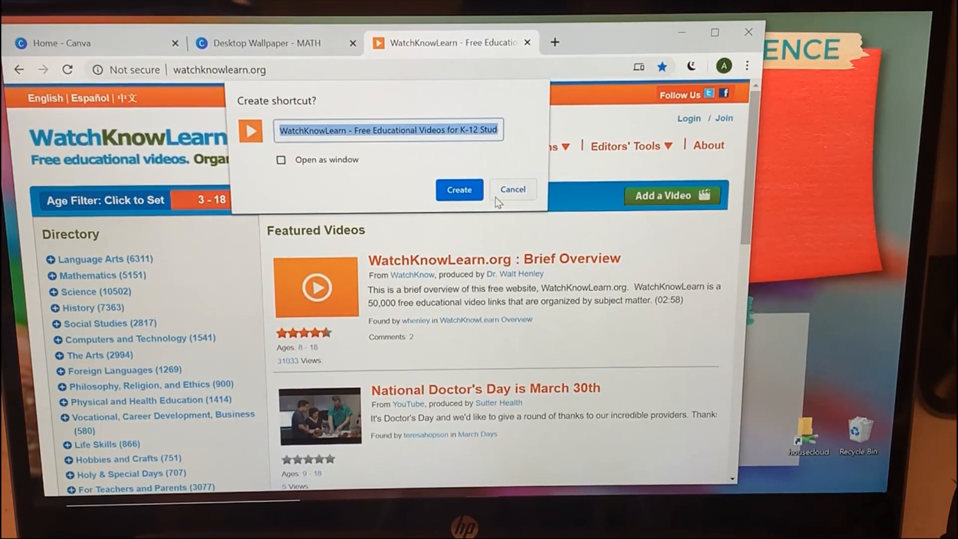
left_click(459, 190)
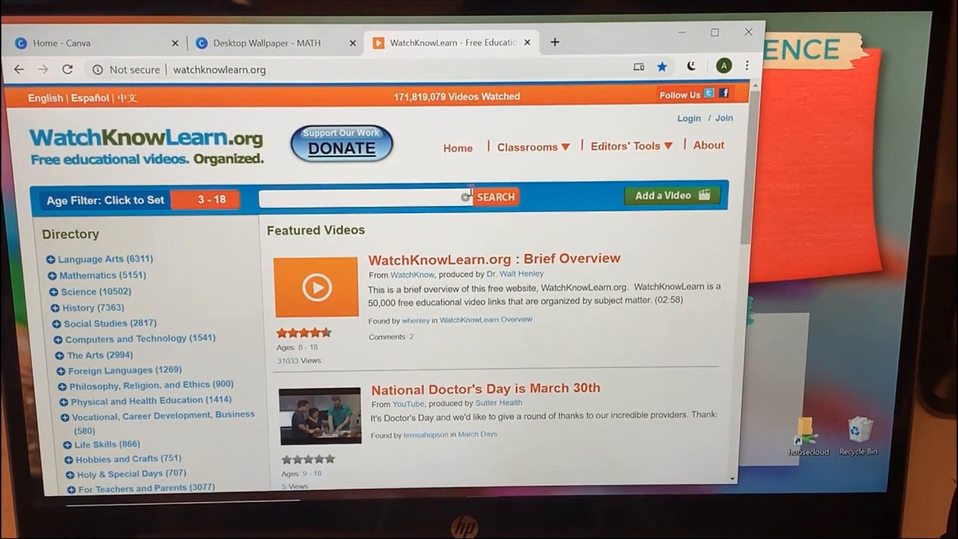
left_click(678, 34)
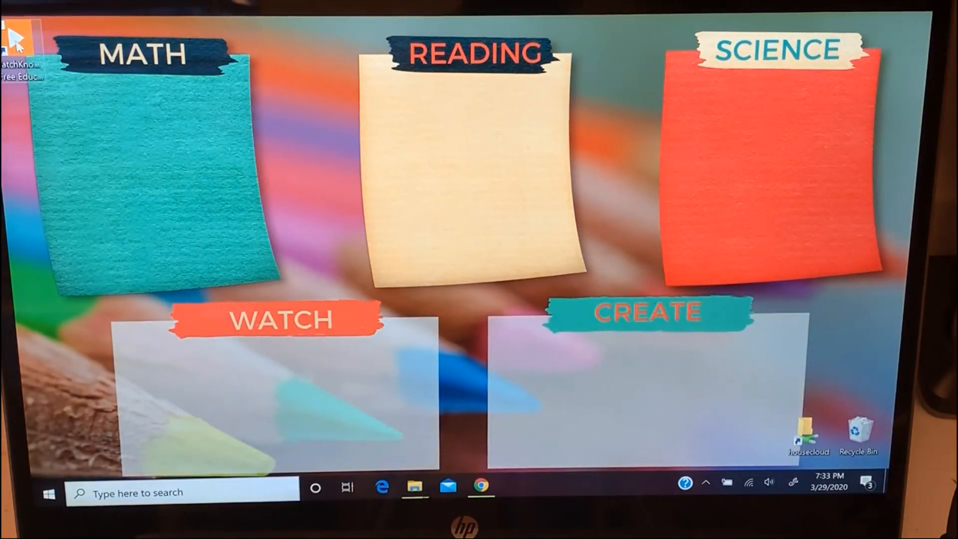
Move the WatchKnowLearn shortcut into the WATCH box and start renaming it
left_click_drag(15, 40, 171, 373)
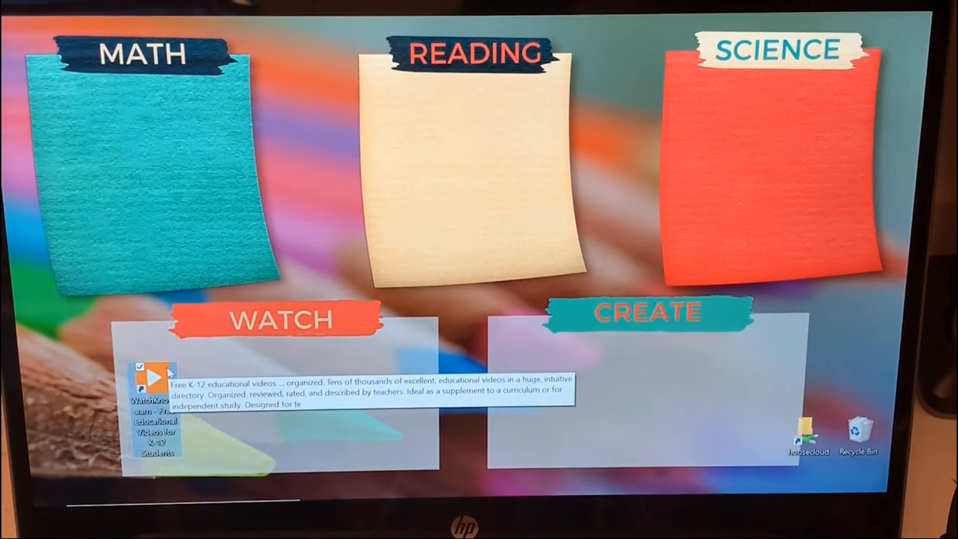
right_click(159, 428)
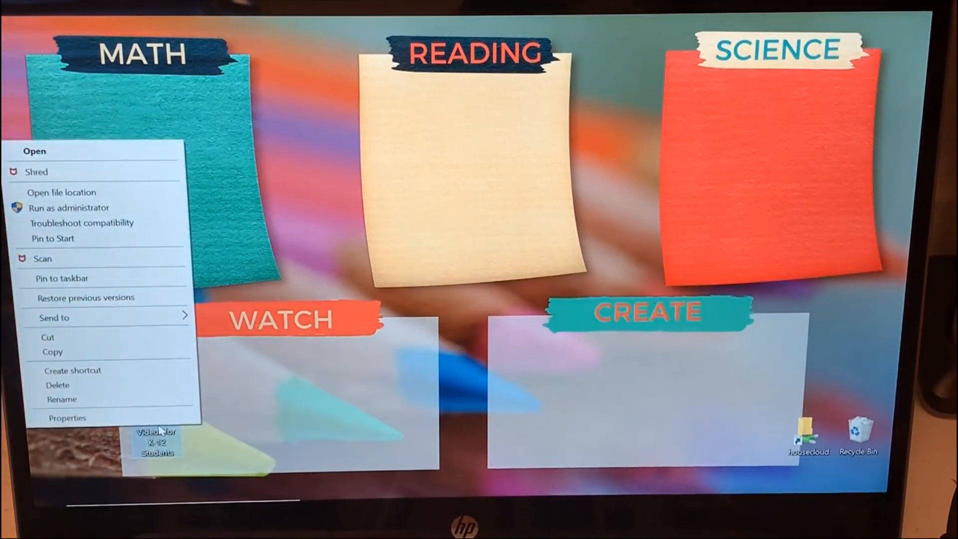
left_click(61, 399)
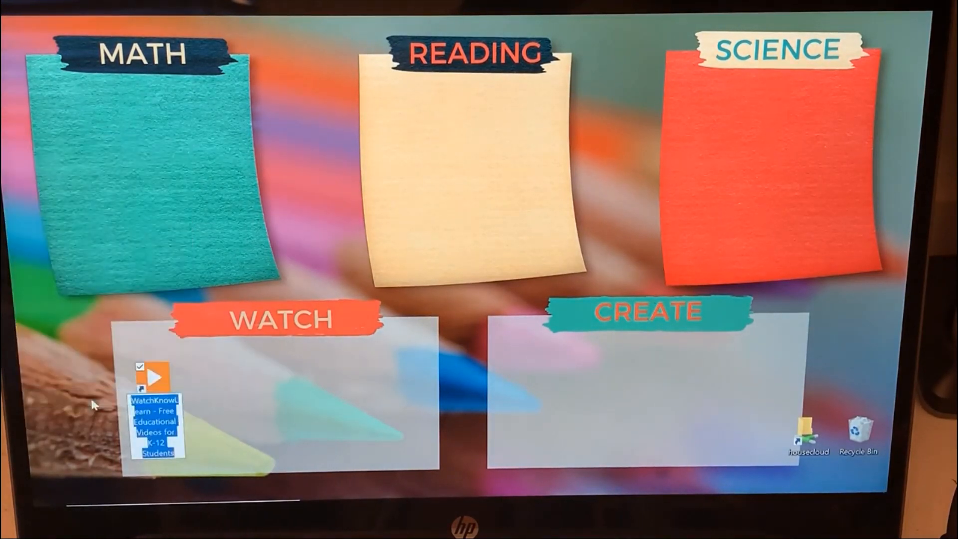